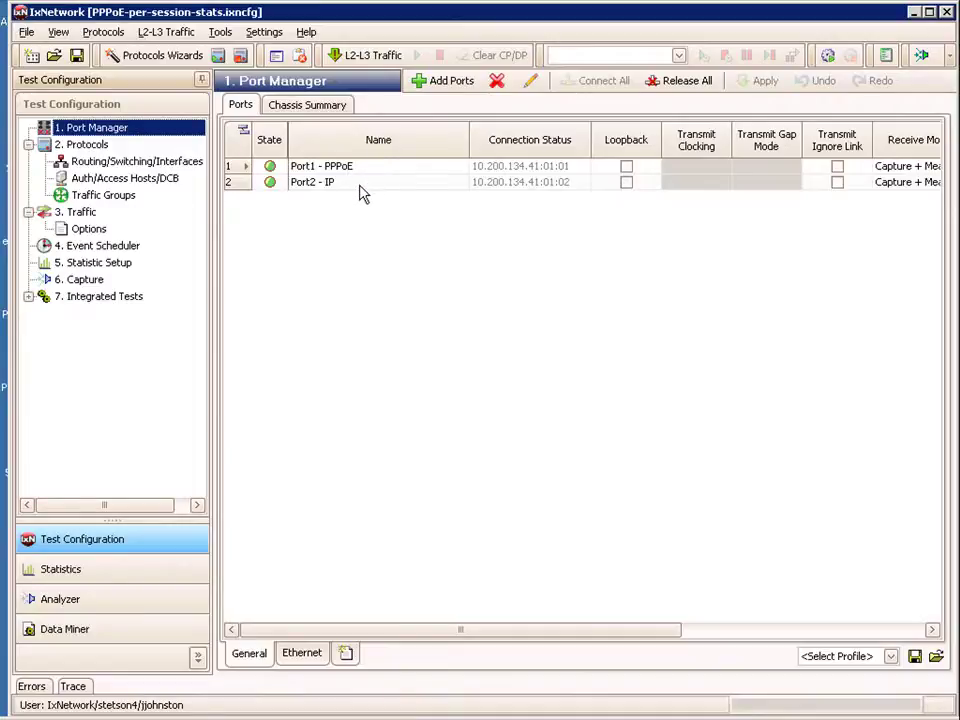
Show the PPPoX grid for Residential1 and Business1 under Auth/Access Hosts/DCB
{"action": "left_click", "coordinate": [87, 185]}
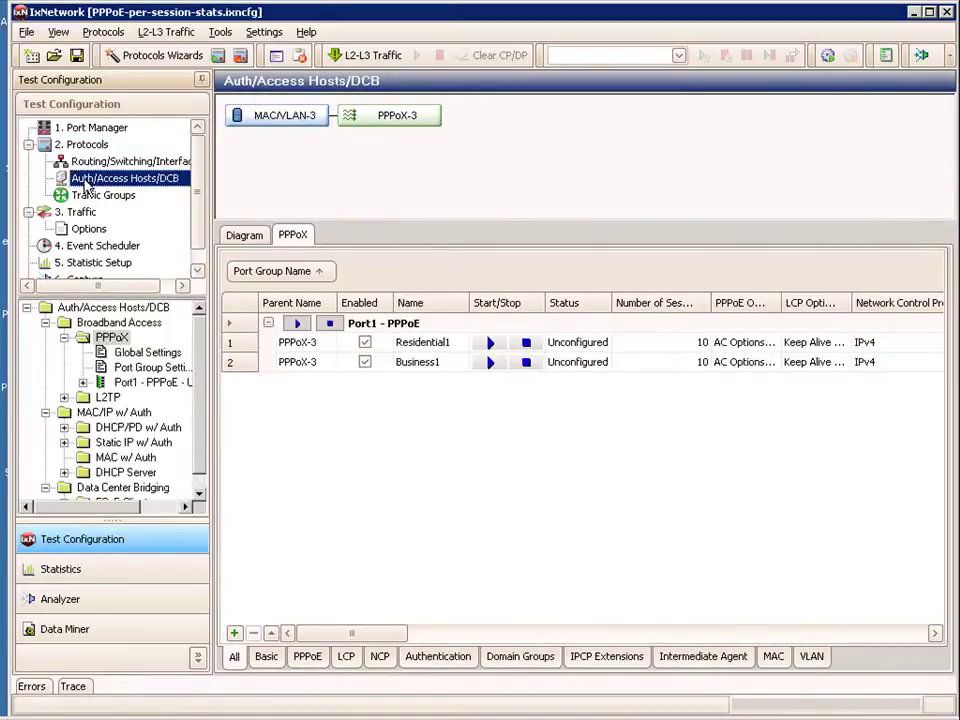
{"action": "left_click", "coordinate": [114, 340]}
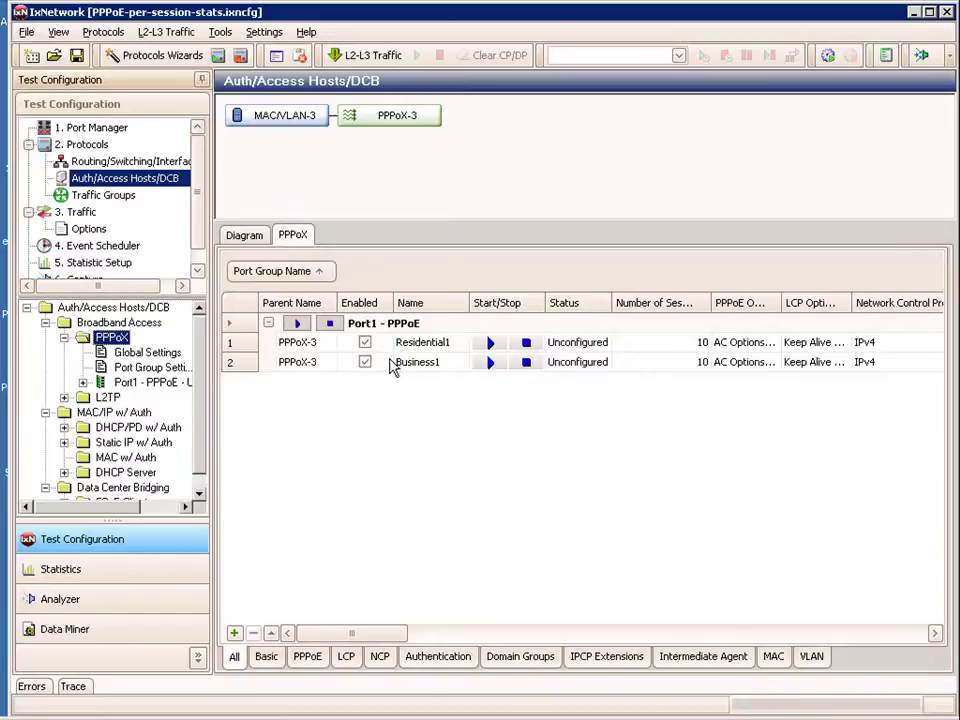
{"action": "left_click", "coordinate": [911, 636]}
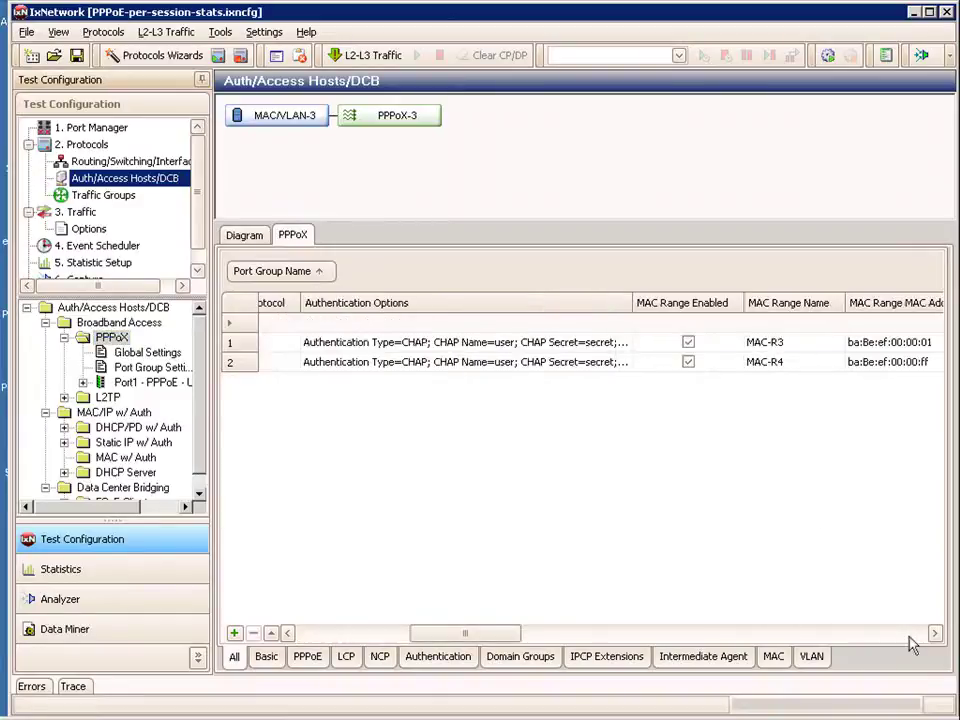
{"action": "left_click", "coordinate": [910, 637]}
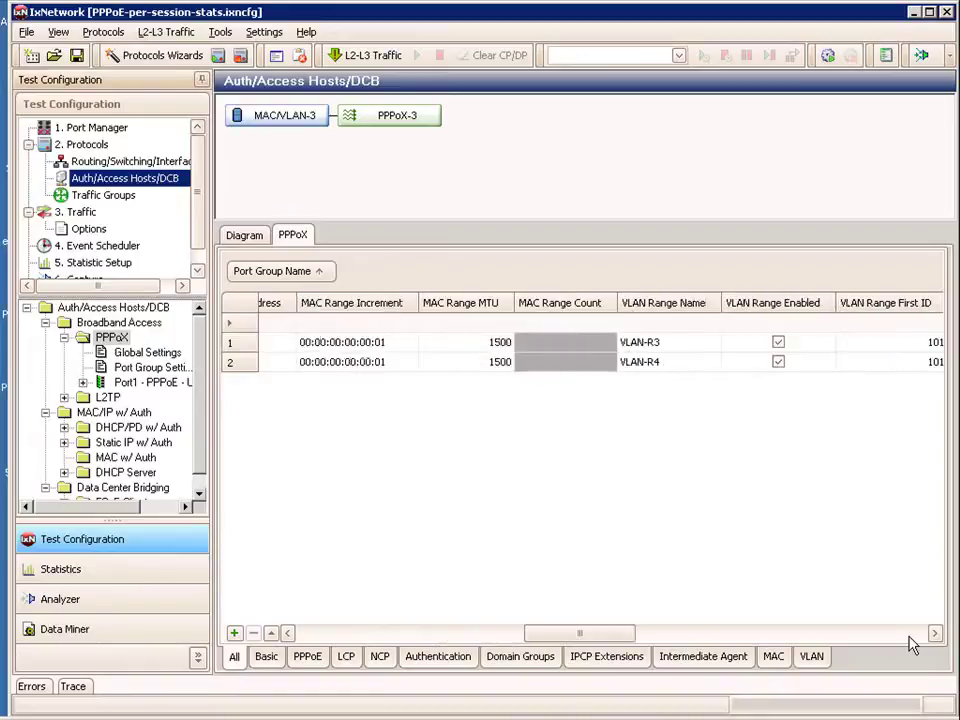
{"action": "left_click", "coordinate": [911, 636]}
{"action": "left_click", "coordinate": [911, 636]}
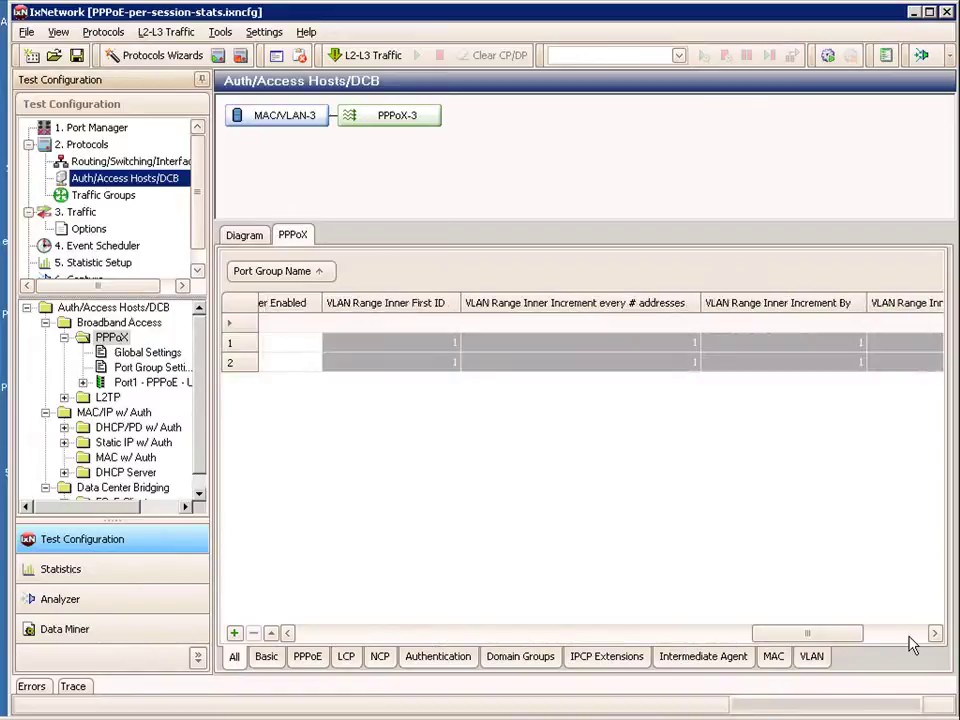
{"action": "left_click", "coordinate": [910, 637]}
{"action": "left_click", "coordinate": [306, 639]}
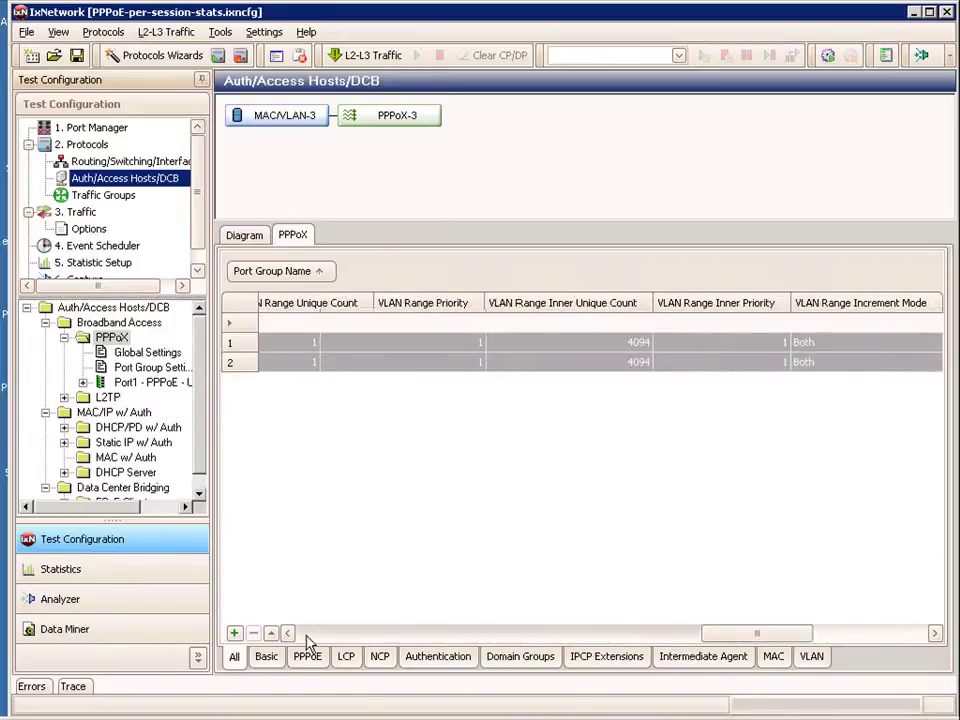
{"action": "left_click", "coordinate": [308, 640]}
{"action": "left_click", "coordinate": [308, 640]}
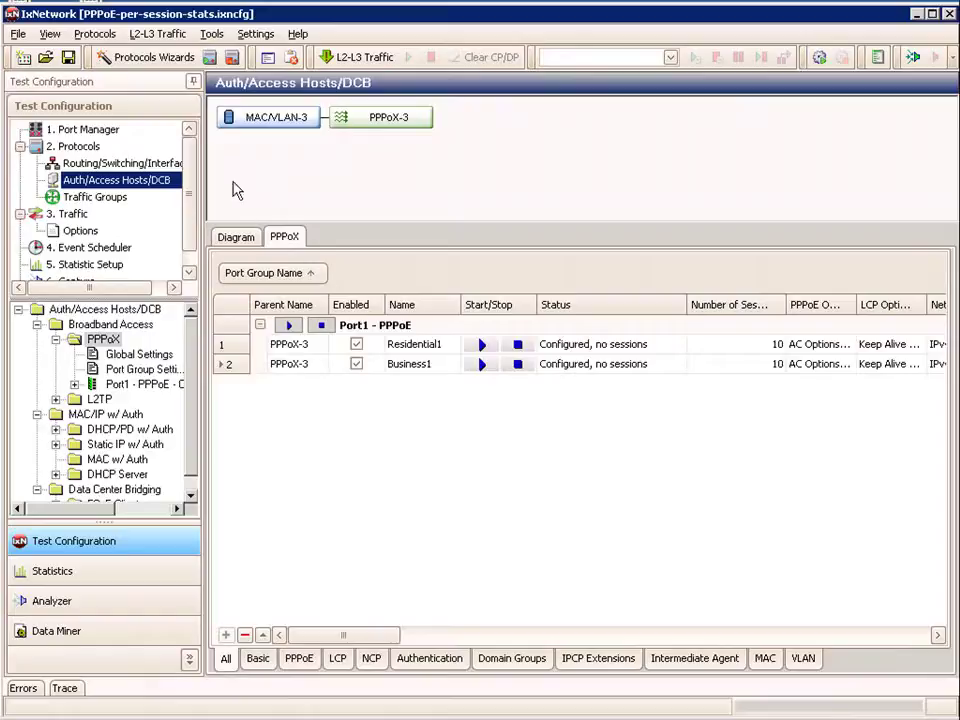
Start protocols so both PPPoE groups reach Negotiated status
{"action": "left_click", "coordinate": [212, 59]}
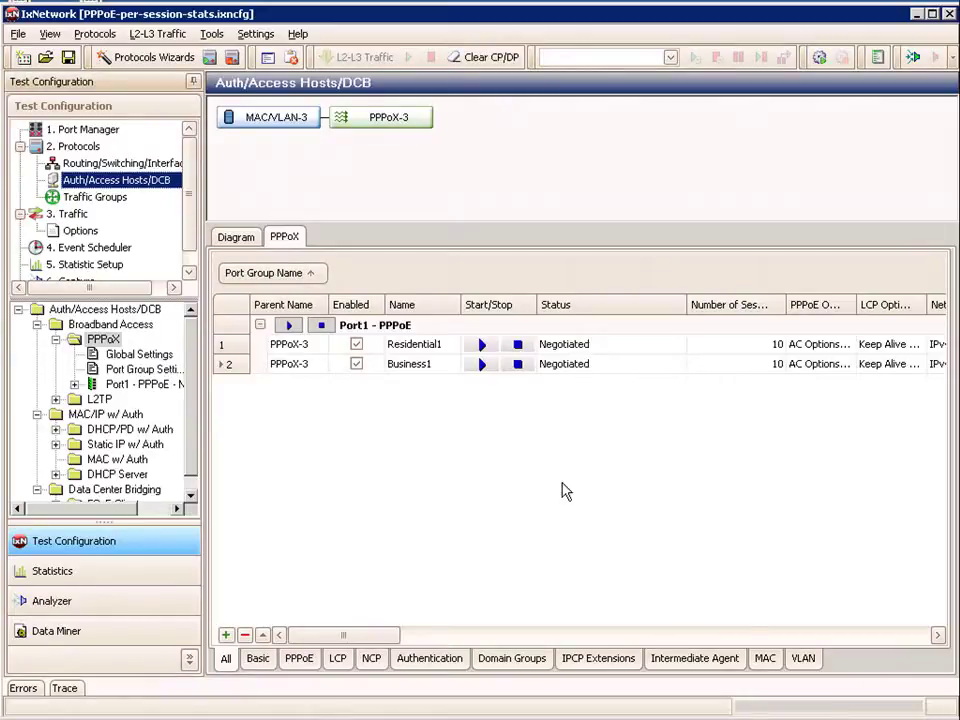
Switch to the empty 3. Traffic configuration page
{"action": "left_click", "coordinate": [72, 215]}
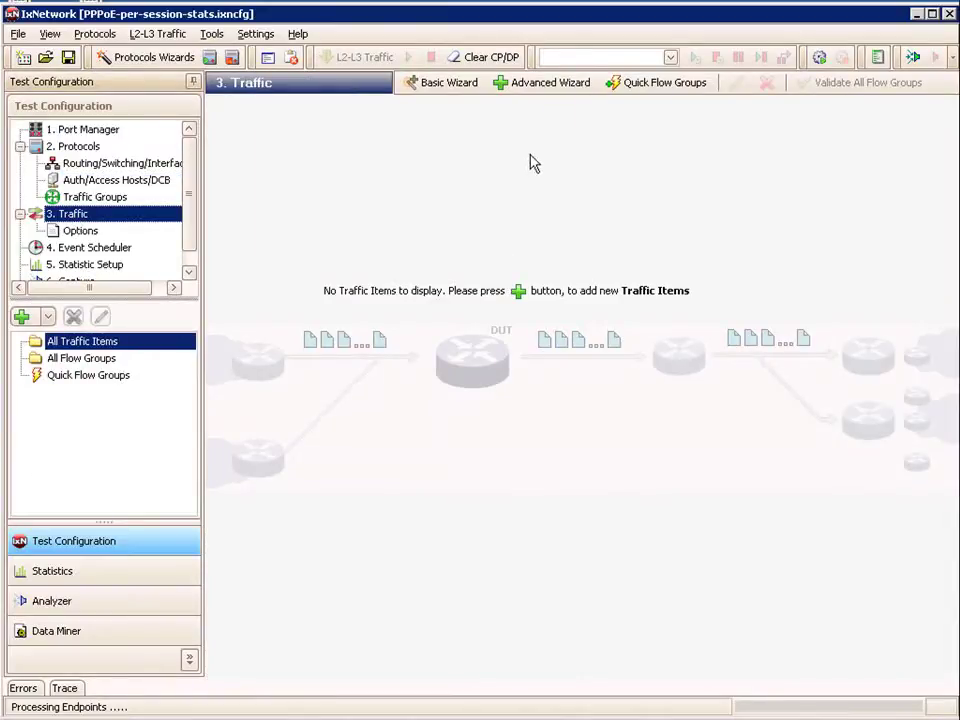
Create a new advanced traffic item named 'PPPoE -> IP'
{"action": "left_click", "coordinate": [549, 84]}
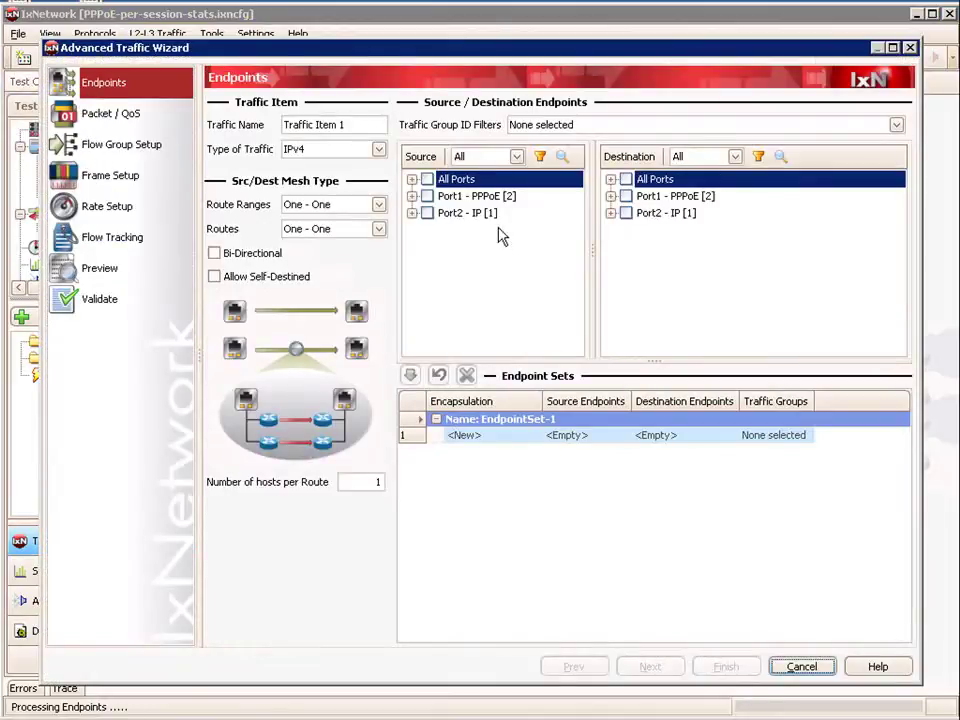
{"action": "triple_click", "coordinate": [362, 123]}
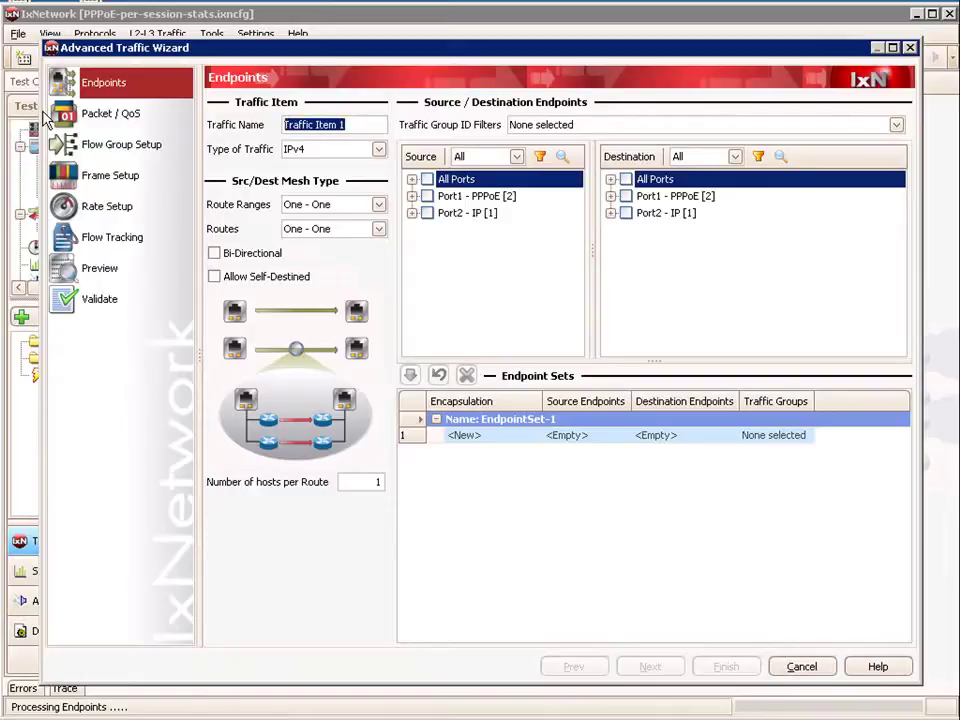
{"action": "type", "text": "PPPoE -"}
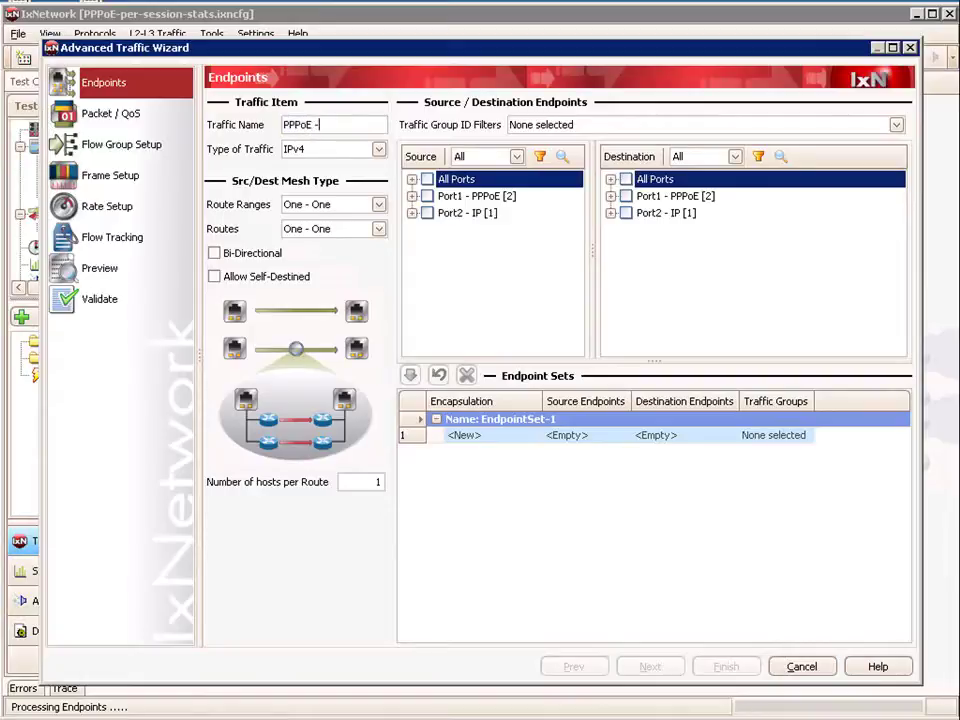
{"action": "type", "text": "> IP"}
Add an endpoint set from Business1 (Port1 - PPPoE) to IP-R5 101.1.0.2
{"action": "left_click", "coordinate": [411, 197]}
{"action": "left_click", "coordinate": [411, 197]}
{"action": "left_click", "coordinate": [411, 197]}
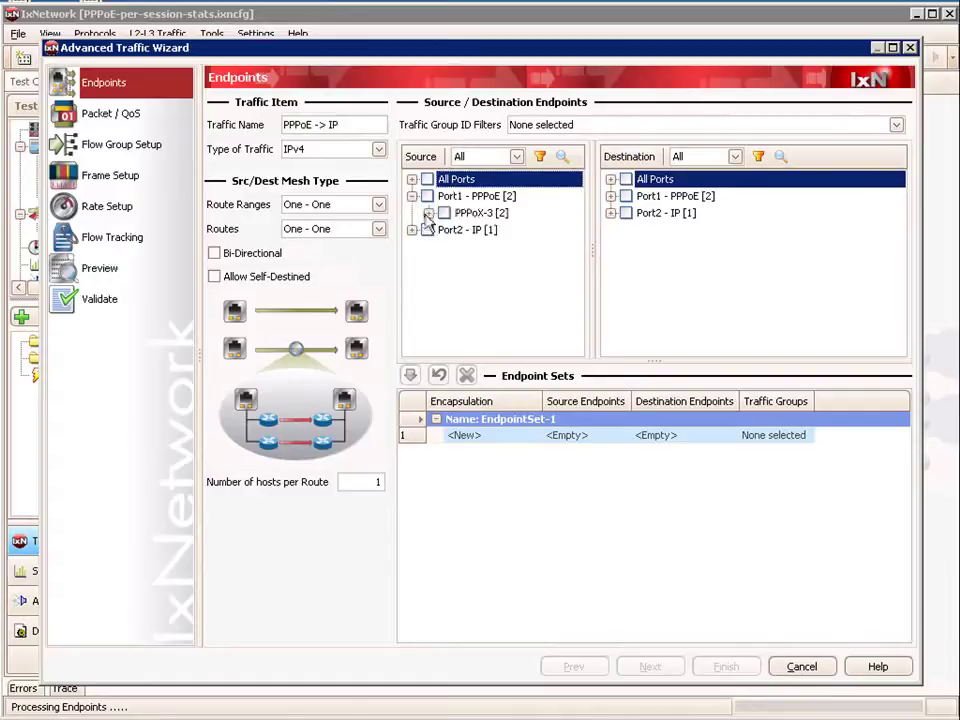
{"action": "left_click", "coordinate": [428, 213]}
{"action": "left_click_drag", "start_coordinate": [593, 245], "coordinate": [683, 247]}
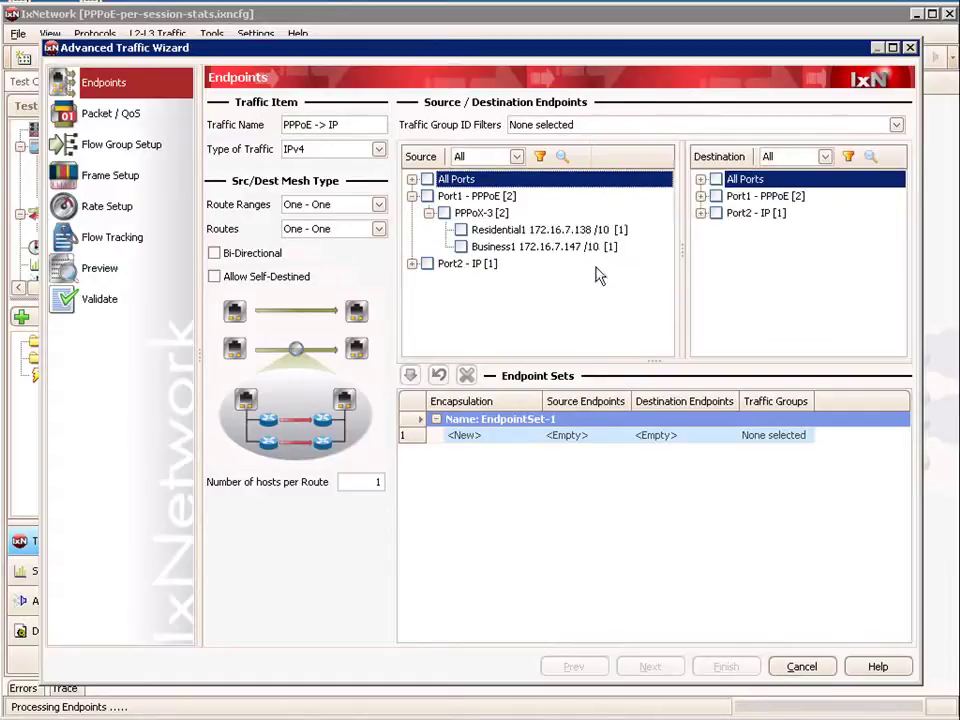
{"action": "left_click", "coordinate": [461, 247]}
{"action": "left_click", "coordinate": [701, 213]}
{"action": "left_click", "coordinate": [717, 230]}
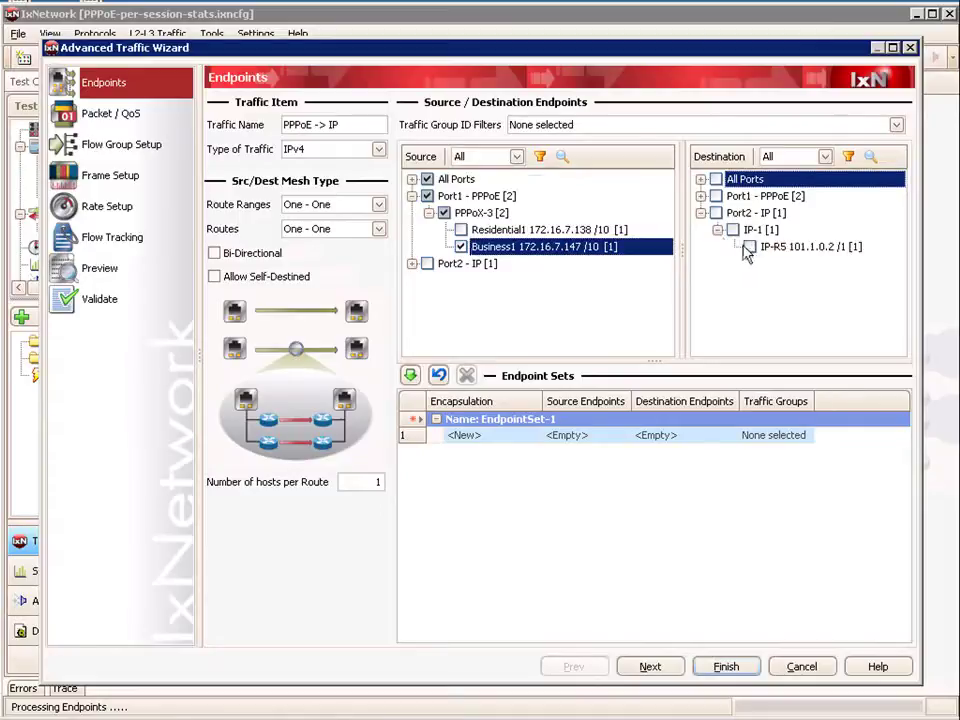
{"action": "left_click", "coordinate": [750, 247]}
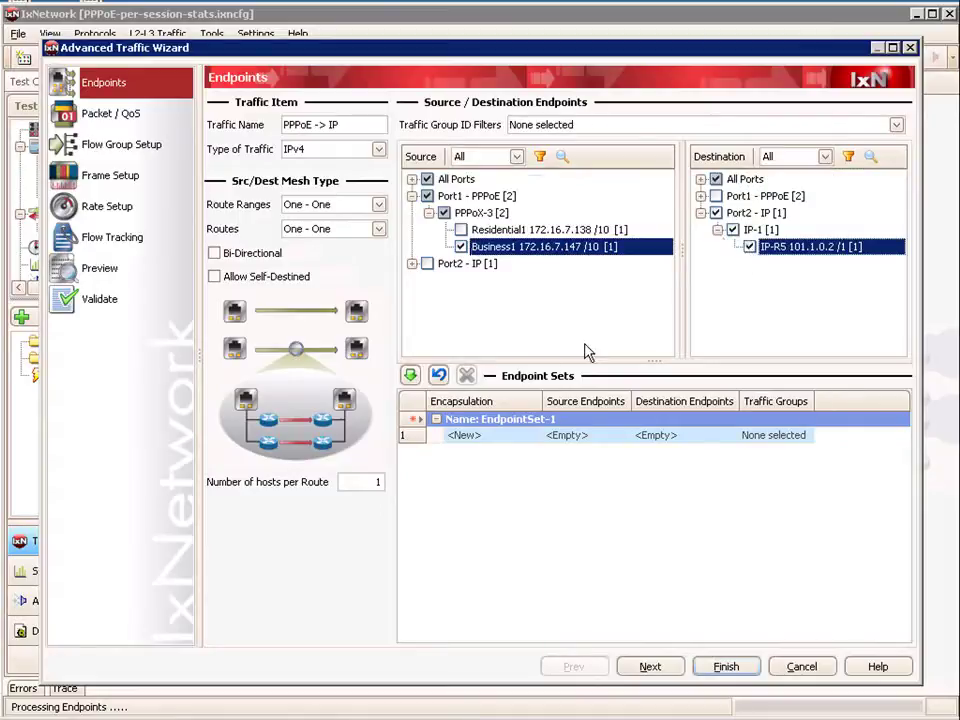
{"action": "left_click", "coordinate": [409, 375]}
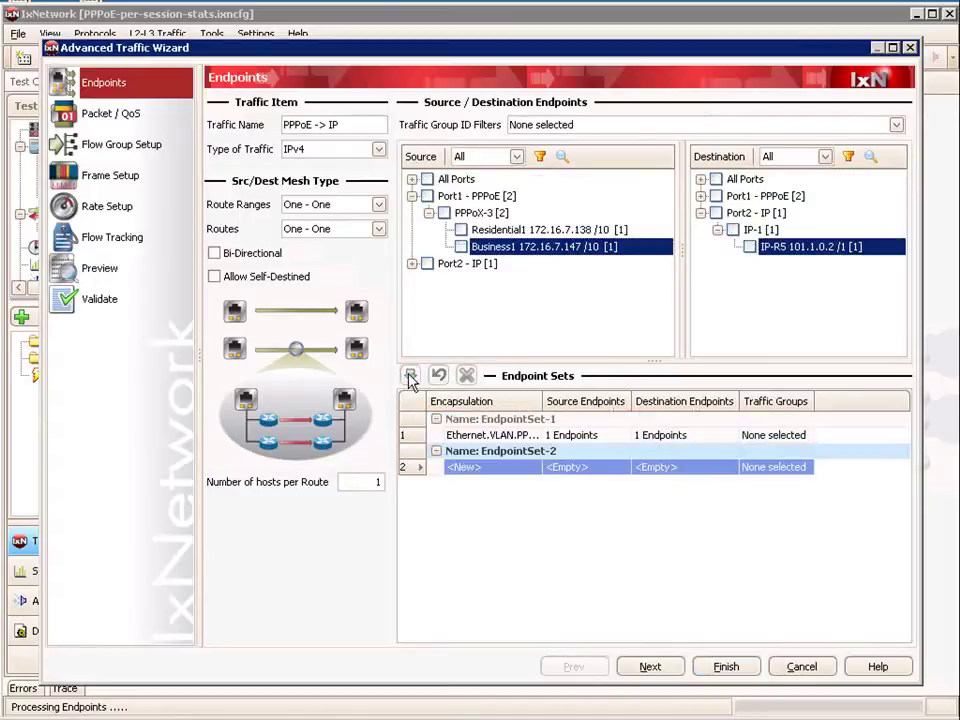
Rename EndpointSet-1 to 'Business'
{"action": "left_click", "coordinate": [505, 421]}
{"action": "left_click", "coordinate": [505, 421]}
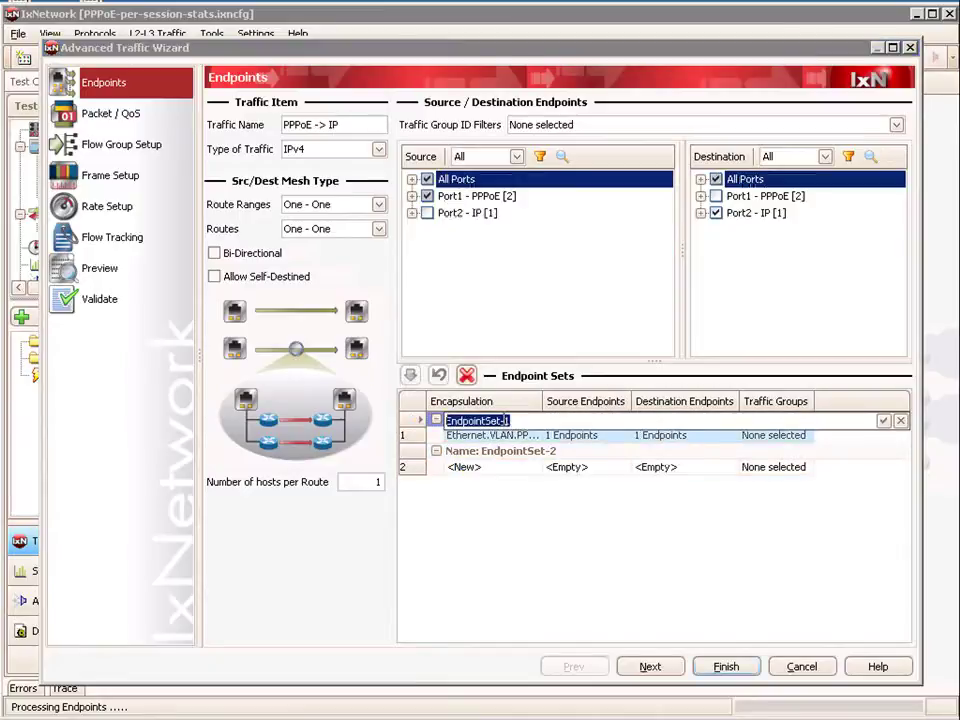
{"action": "type", "text": "Busine4ss"}
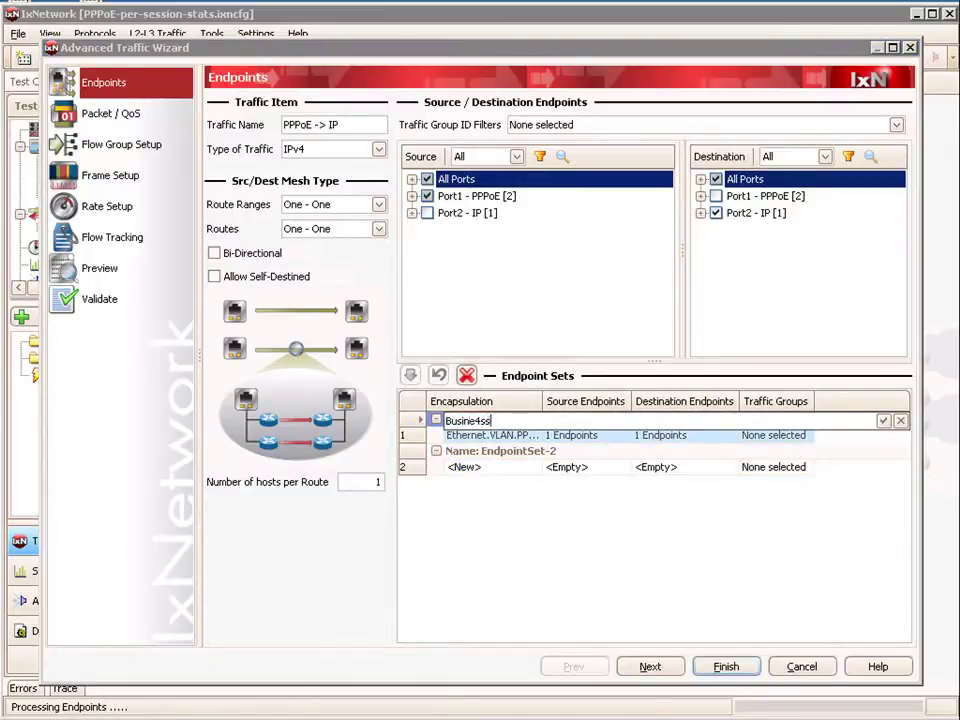
{"action": "key", "text": "Left"}
{"action": "key", "text": "Left"}
{"action": "key", "text": "BackSpace"}
{"action": "key", "text": "Return"}
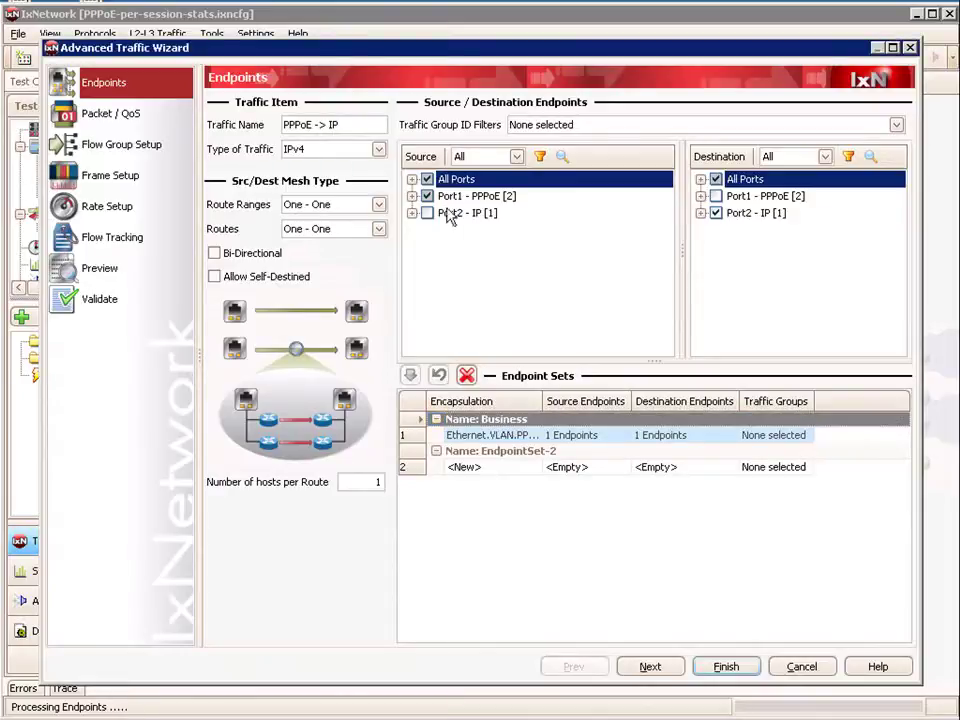
Add a second endpoint set from Residential1 to IP-R5 101.1.0.2
{"action": "left_click", "coordinate": [491, 470]}
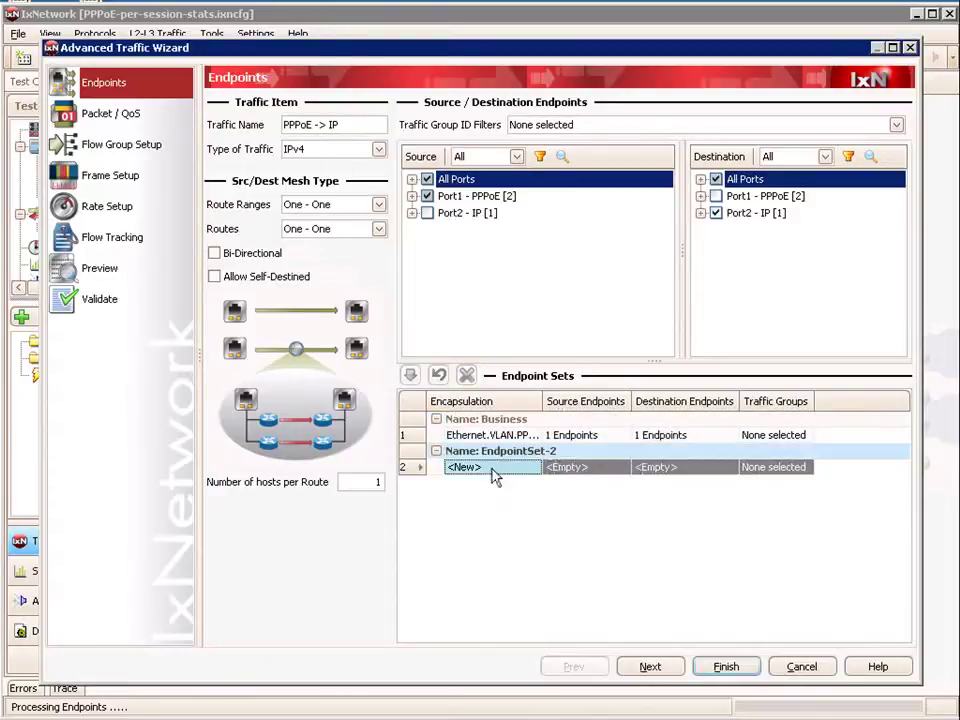
{"action": "left_click", "coordinate": [412, 196]}
{"action": "left_click", "coordinate": [428, 213]}
{"action": "left_click", "coordinate": [461, 230]}
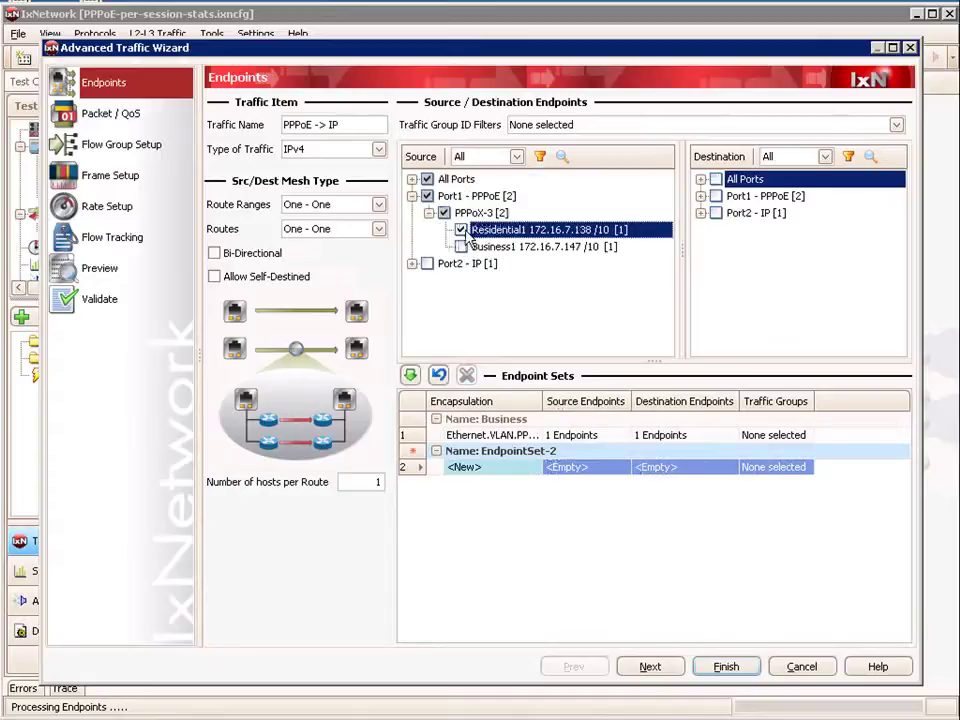
{"action": "left_click", "coordinate": [701, 213]}
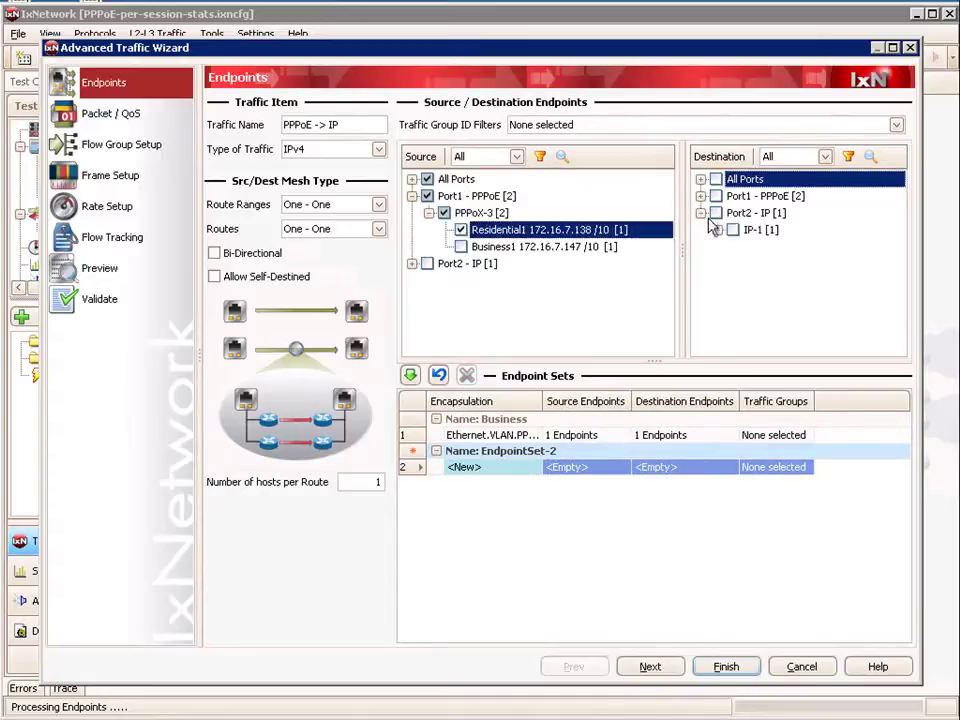
{"action": "left_click", "coordinate": [717, 230]}
{"action": "left_click", "coordinate": [750, 246]}
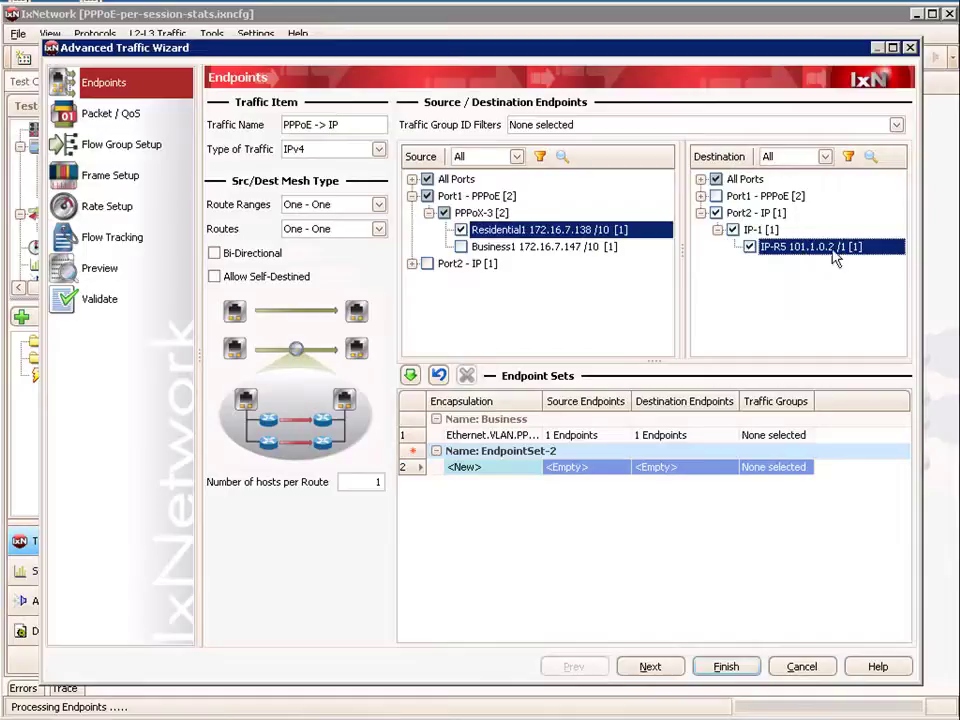
{"action": "left_click", "coordinate": [410, 375]}
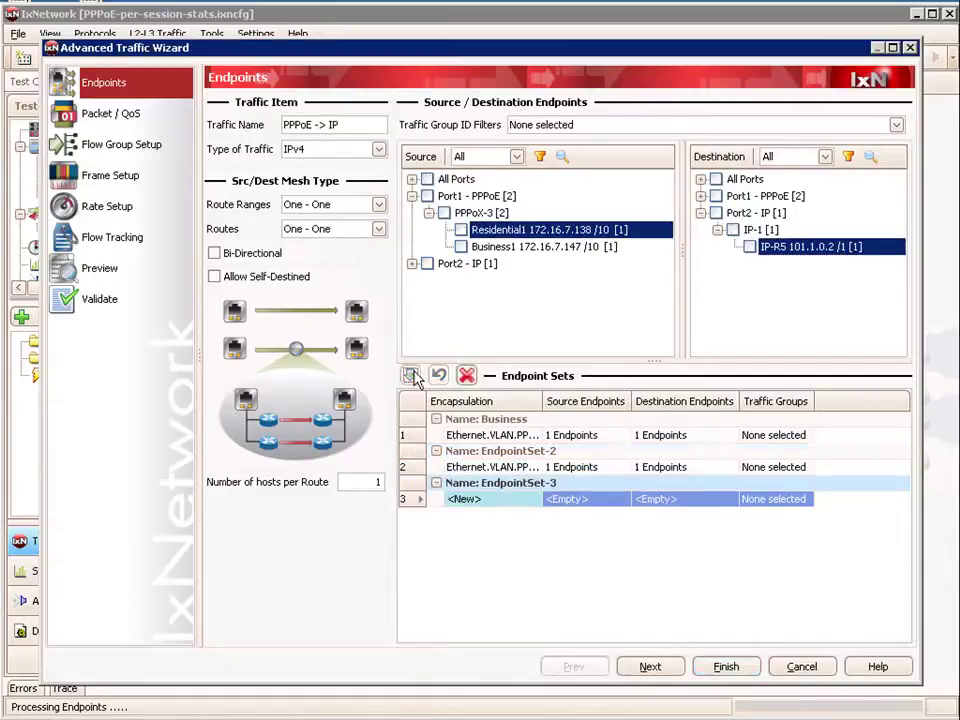
Name the second endpoint set 'Residential' and continue to Packet / QoS
{"action": "left_click", "coordinate": [517, 455]}
{"action": "left_click", "coordinate": [517, 455]}
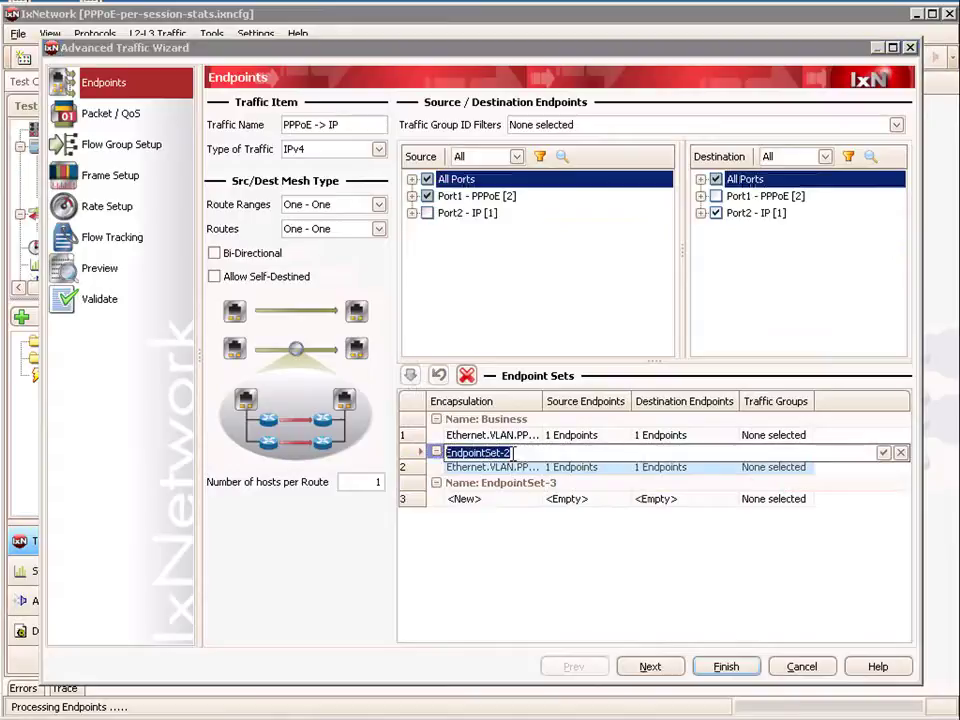
{"action": "type", "text": "Residential"}
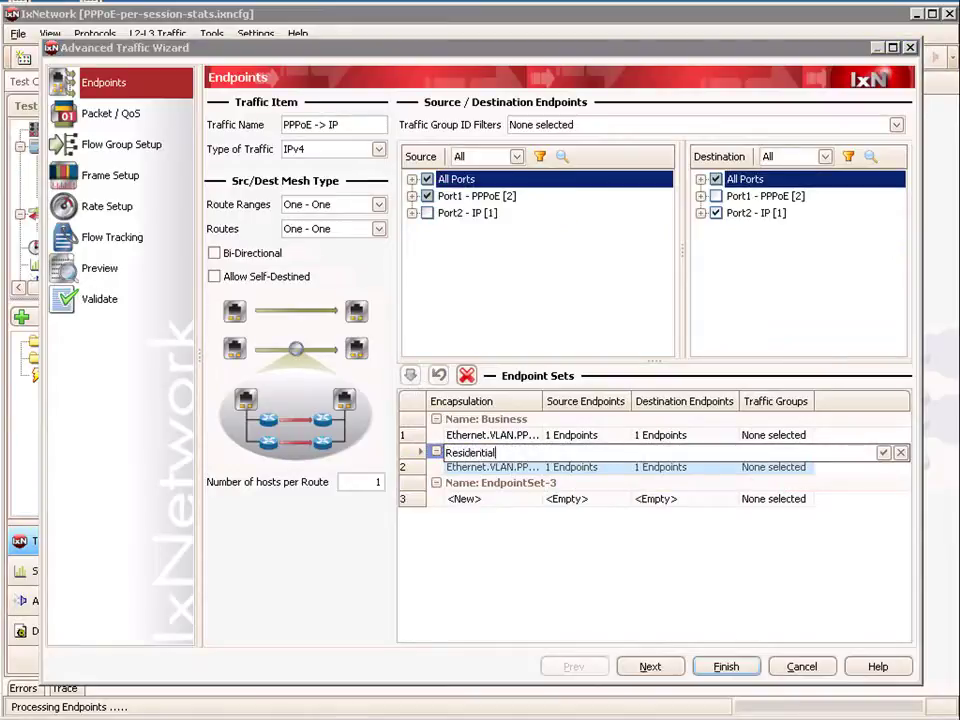
{"action": "key", "text": "Return"}
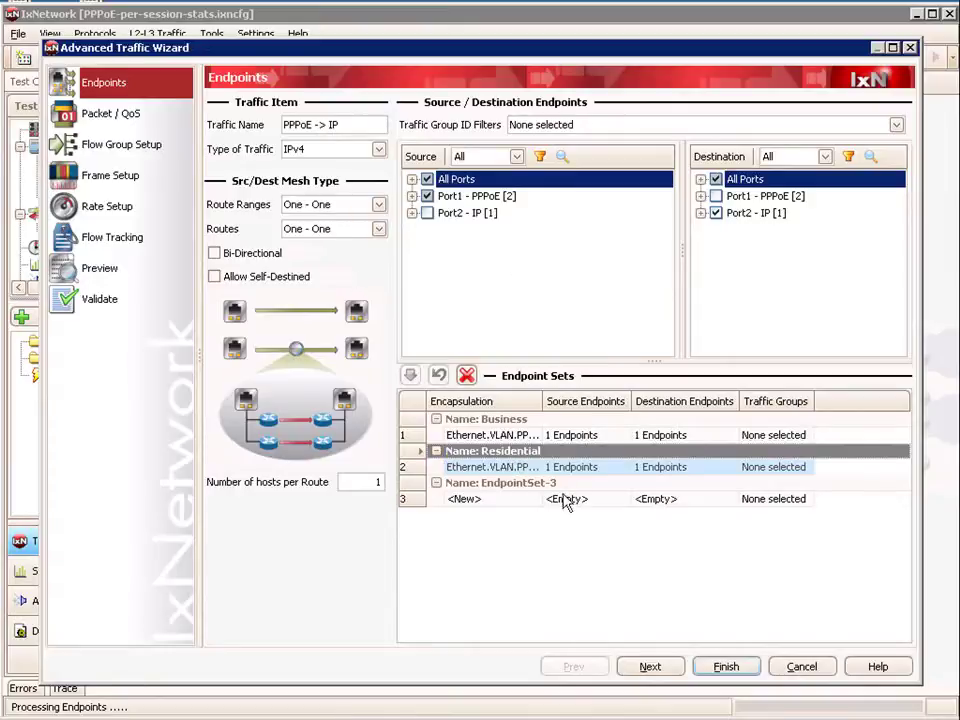
{"action": "left_click", "coordinate": [655, 668]}
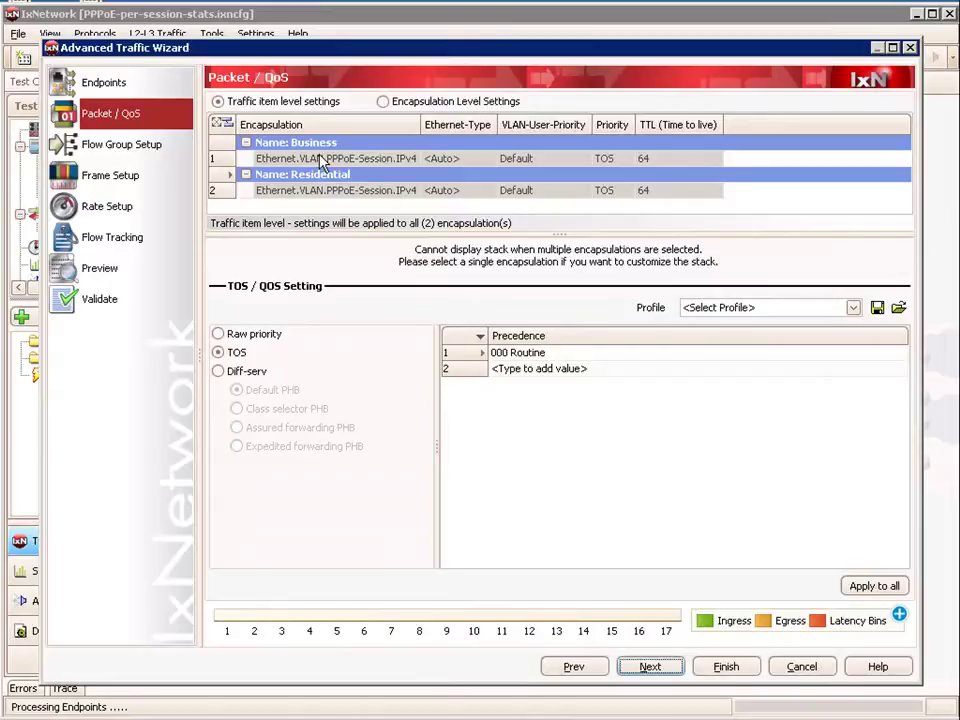
Using encapsulation-level settings, set Business TOS precedence to 111 Network Control
{"action": "left_click", "coordinate": [384, 102]}
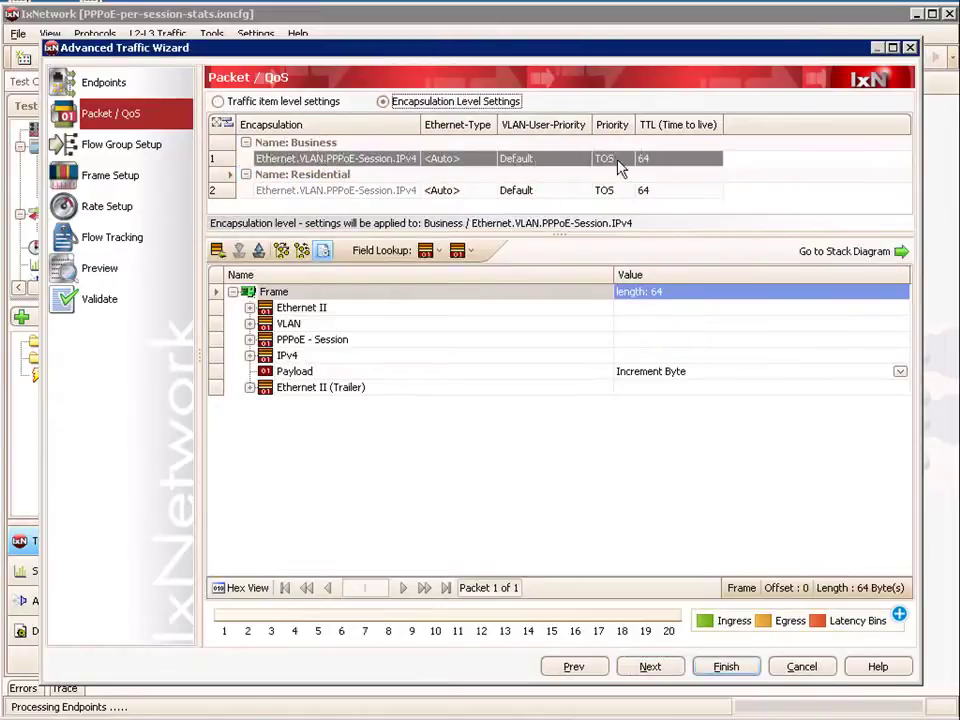
{"action": "left_click", "coordinate": [606, 159]}
{"action": "left_click", "coordinate": [625, 159]}
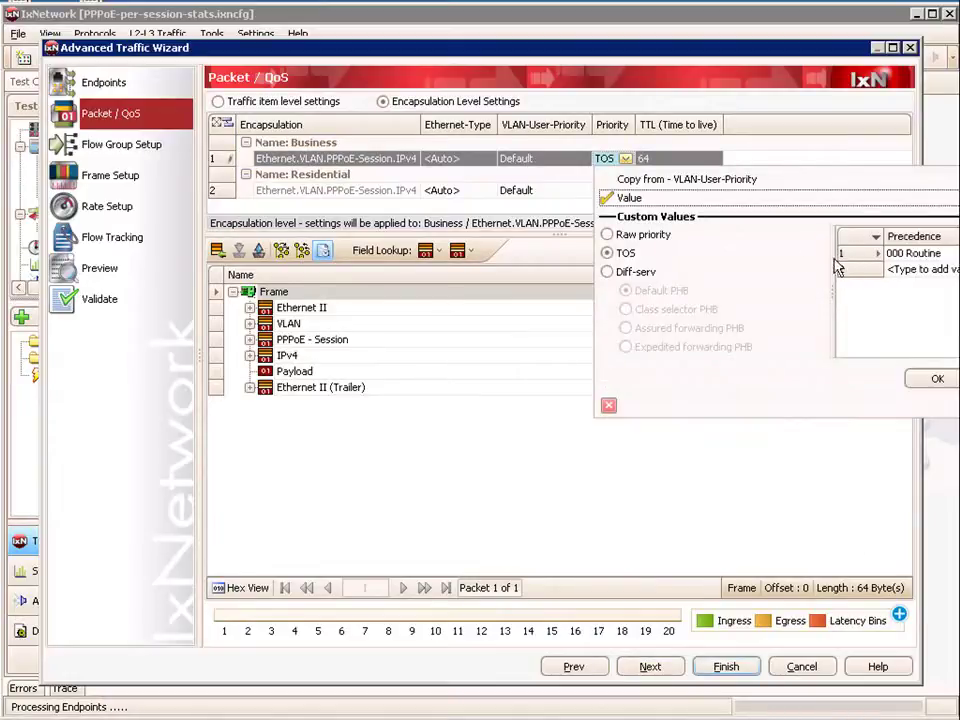
{"action": "left_click", "coordinate": [912, 253]}
{"action": "left_click", "coordinate": [912, 253]}
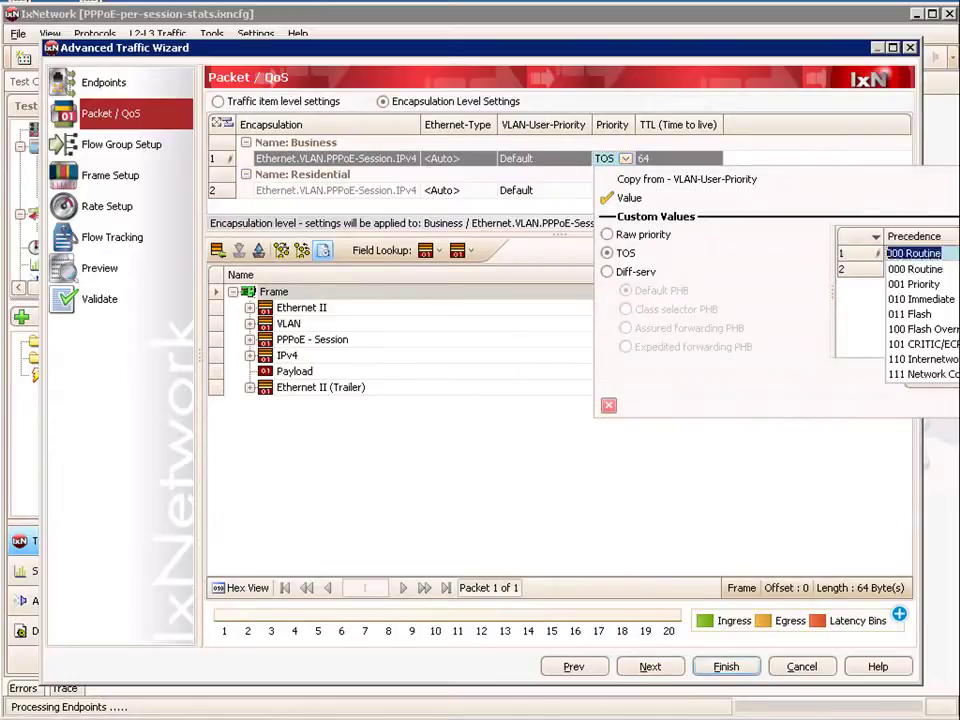
{"action": "left_click", "coordinate": [905, 373]}
{"action": "left_click", "coordinate": [938, 382]}
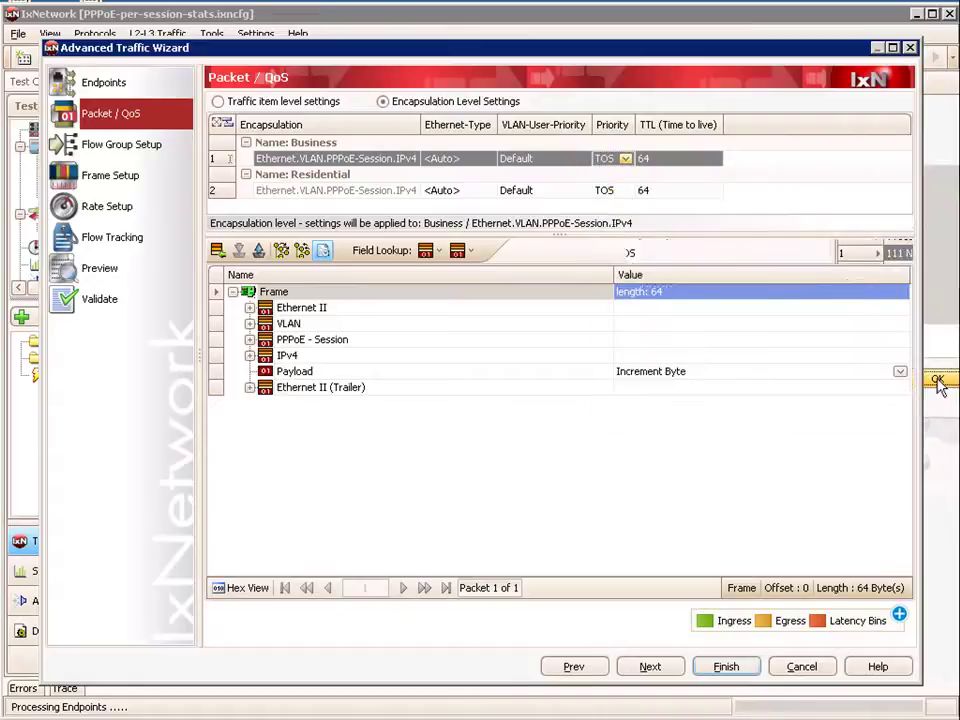
Set Residential TOS precedence to 001 Priority, then proceed to Flow Group Setup
{"action": "left_click", "coordinate": [615, 192]}
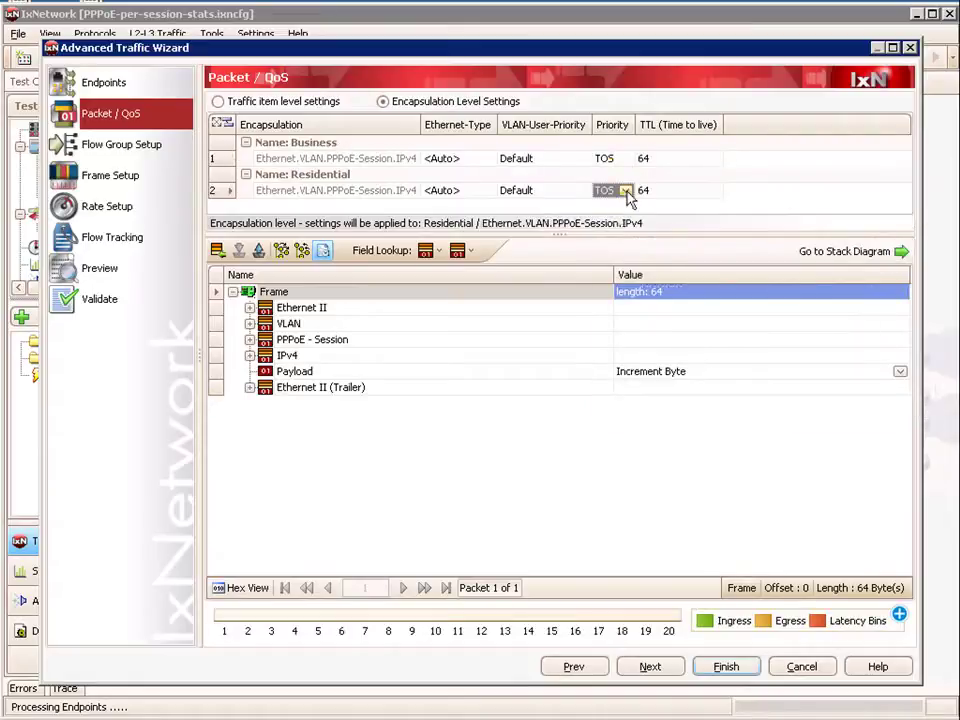
{"action": "left_click", "coordinate": [625, 191]}
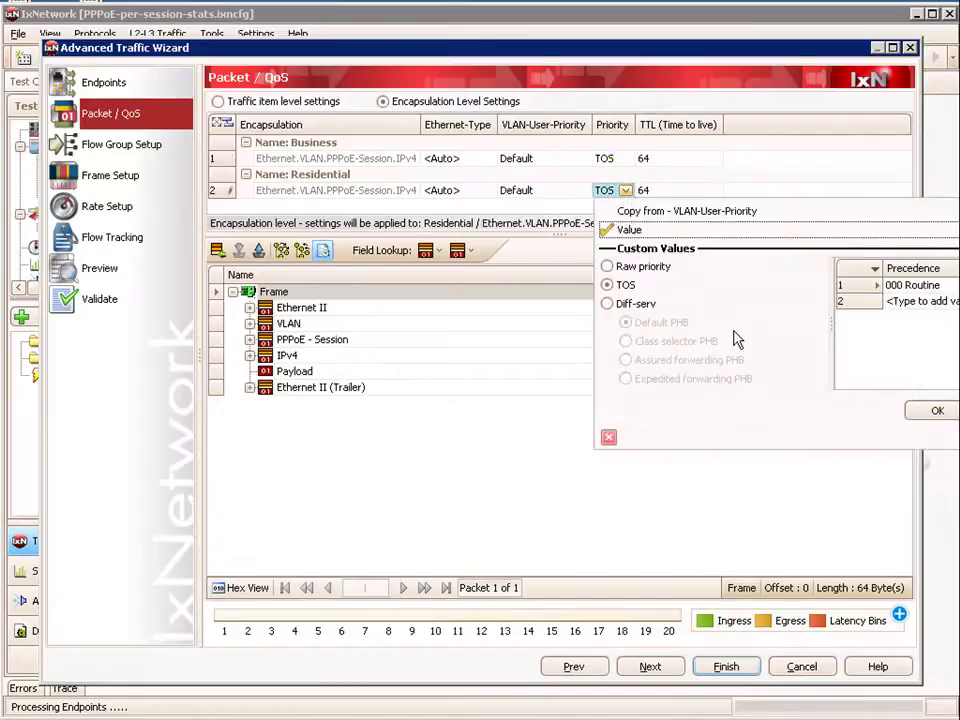
{"action": "key", "text": "alt+Down"}
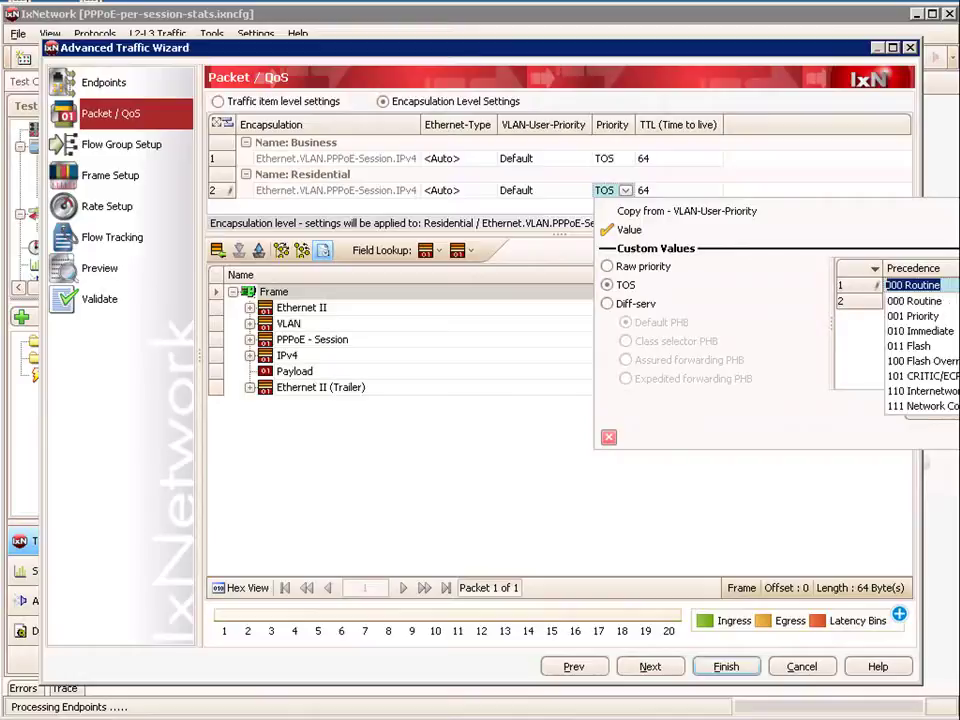
{"action": "left_click", "coordinate": [920, 317]}
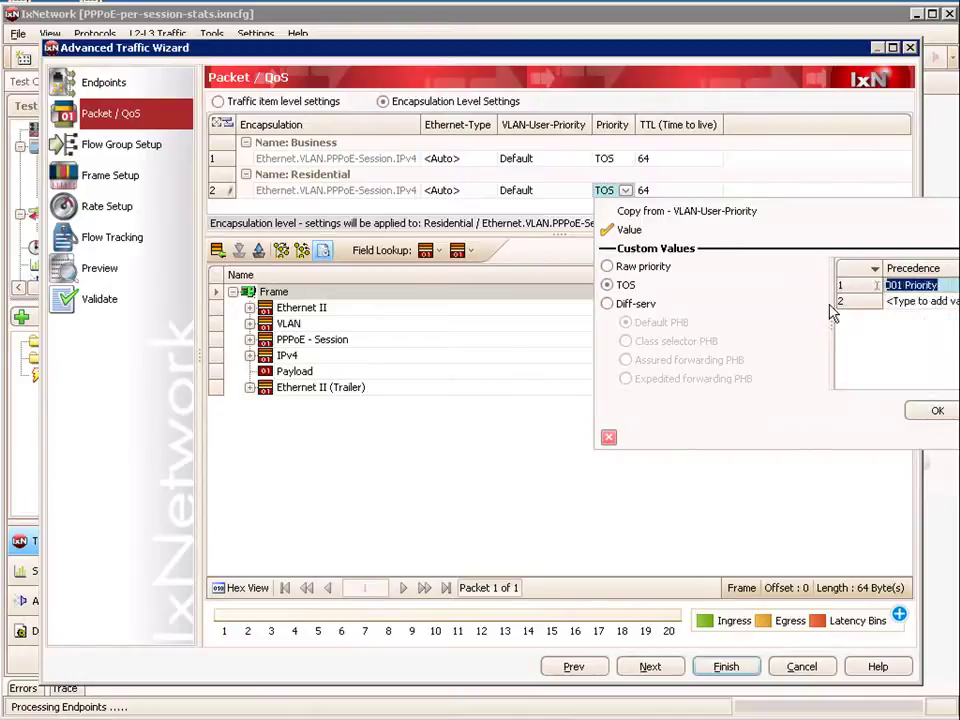
{"action": "left_click", "coordinate": [935, 410]}
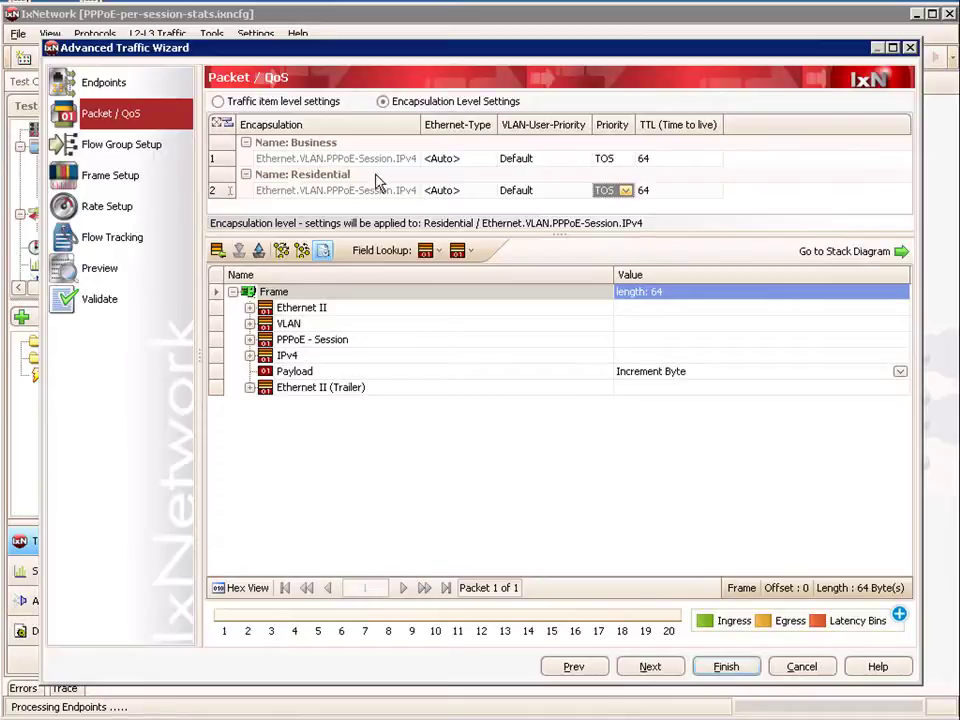
{"action": "left_click", "coordinate": [124, 150]}
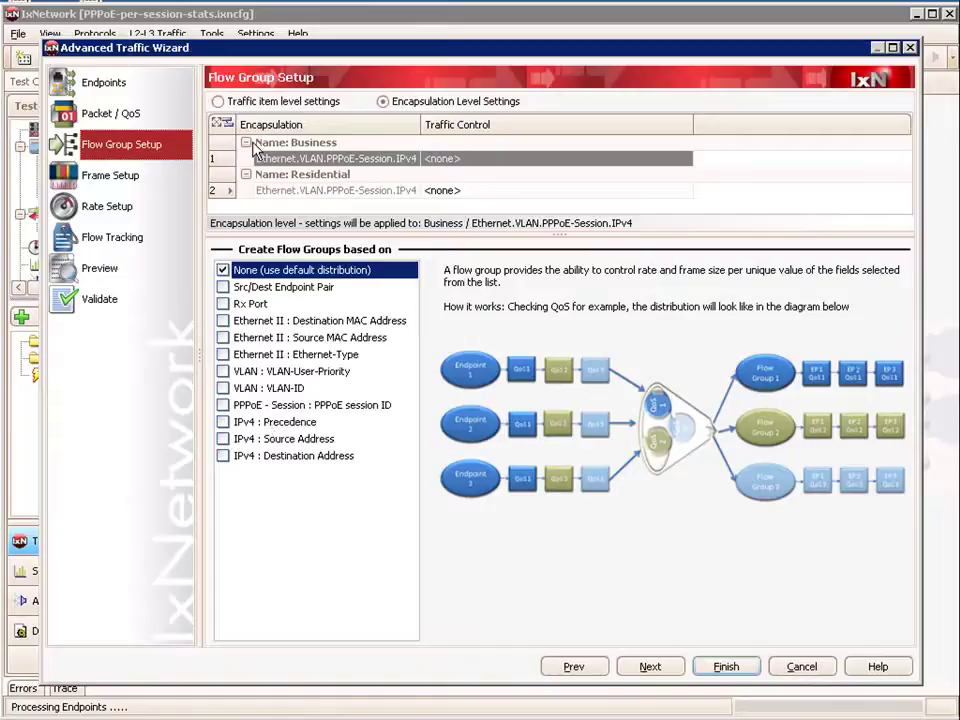
Create flow groups by IPv4 : Precedence at traffic item level, then reach Frame Setup
{"action": "left_click", "coordinate": [219, 102]}
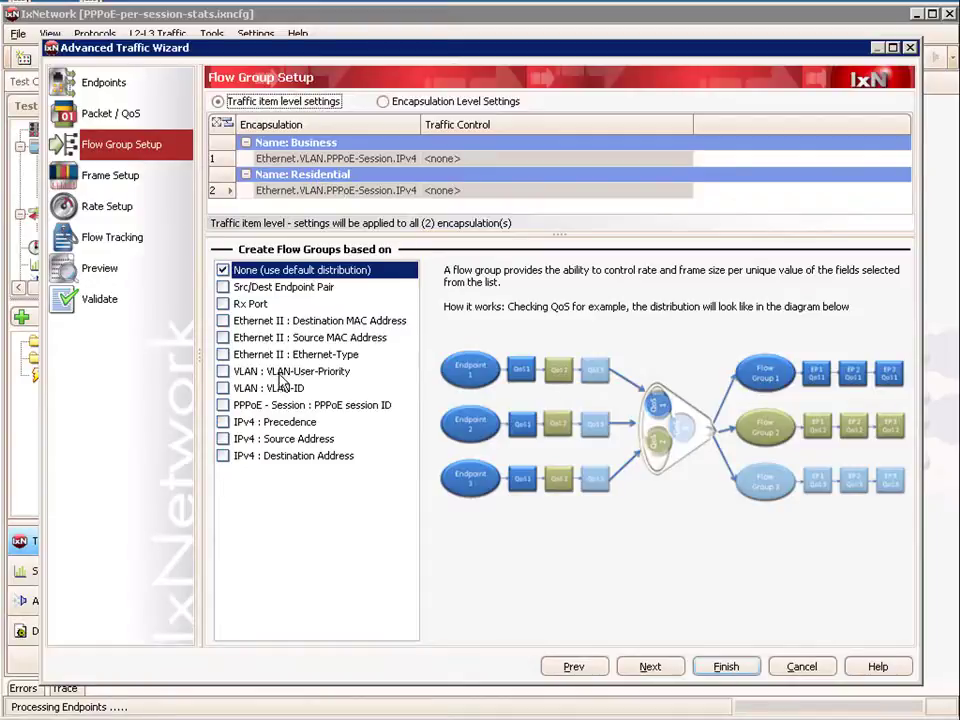
{"action": "left_click", "coordinate": [223, 422]}
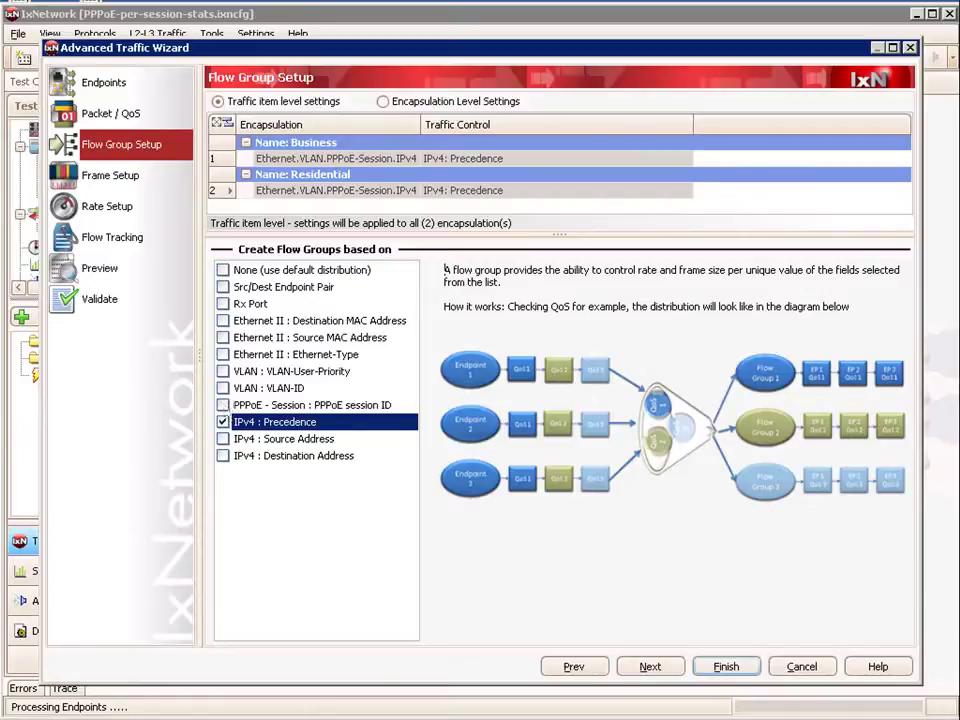
{"action": "left_click", "coordinate": [320, 270]}
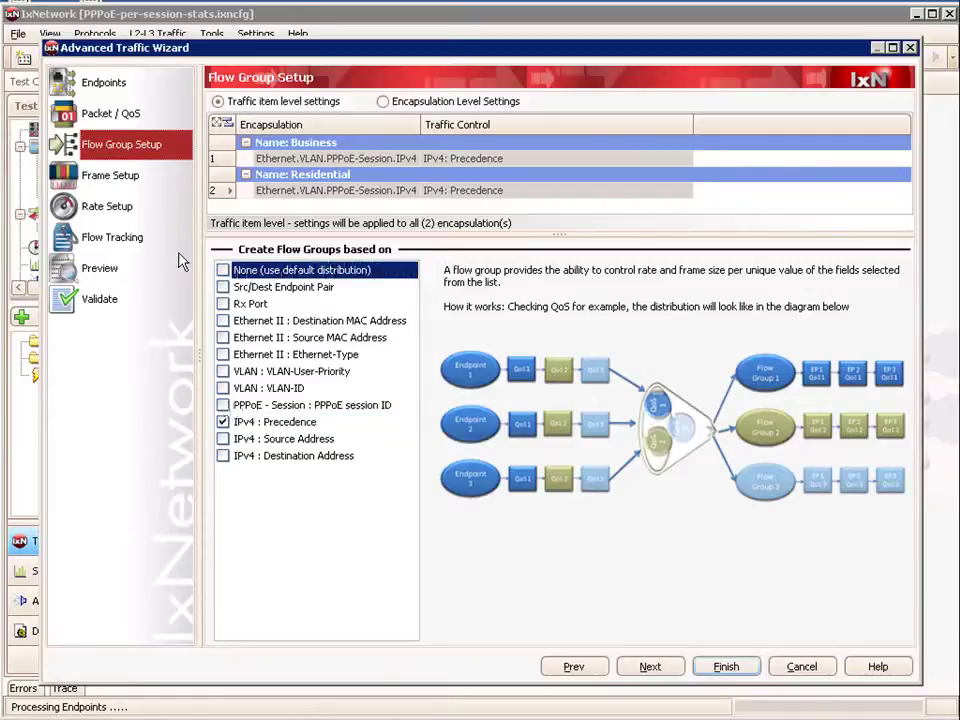
{"action": "left_click", "coordinate": [112, 185]}
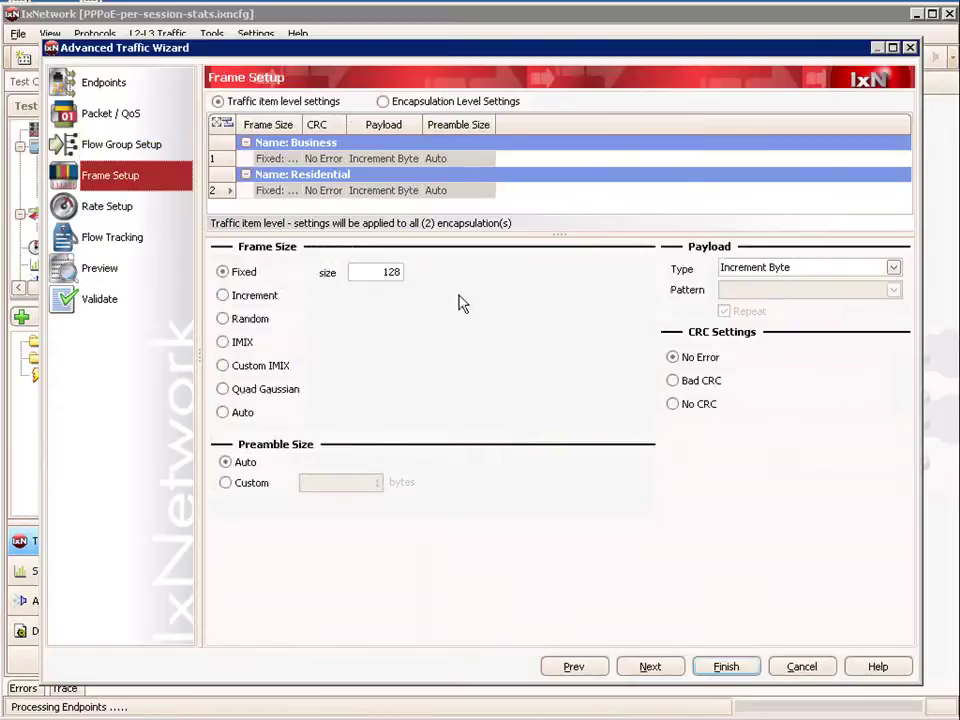
Review the fixed 128-byte frame size, rate setup and flow tracking, then reach Preview
{"action": "left_click_drag", "start_coordinate": [368, 276], "coordinate": [415, 282]}
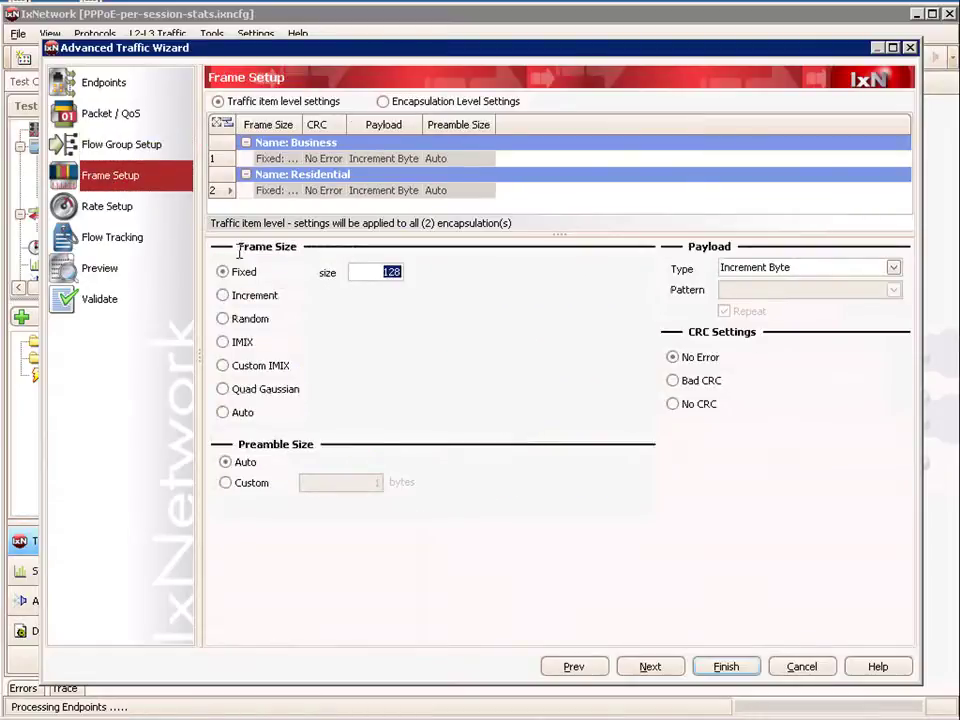
{"action": "left_click", "coordinate": [114, 214]}
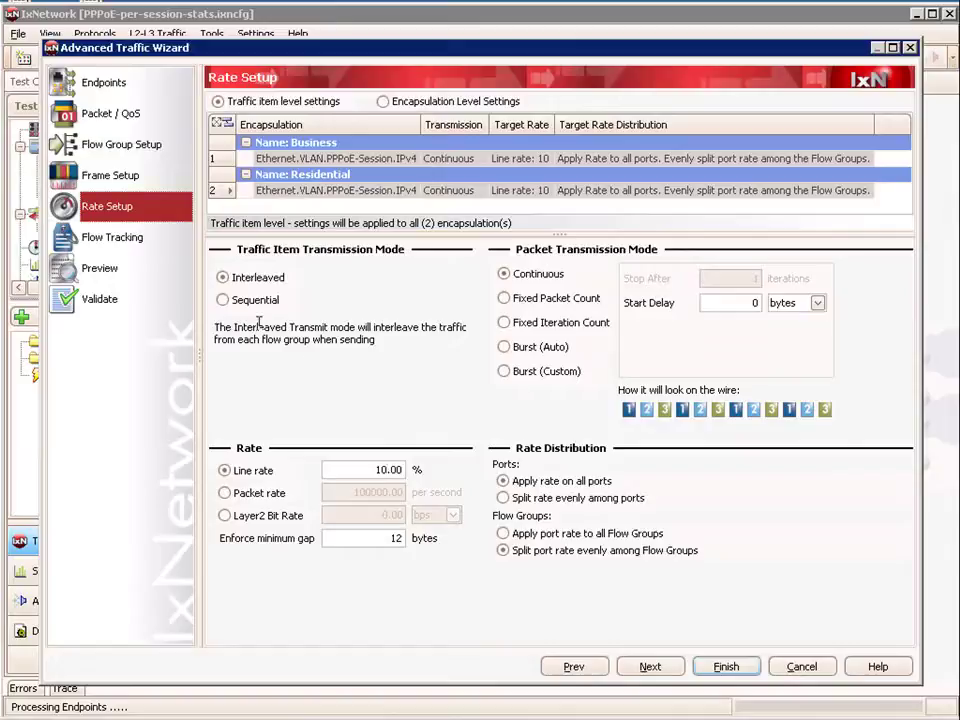
{"action": "left_click", "coordinate": [120, 243]}
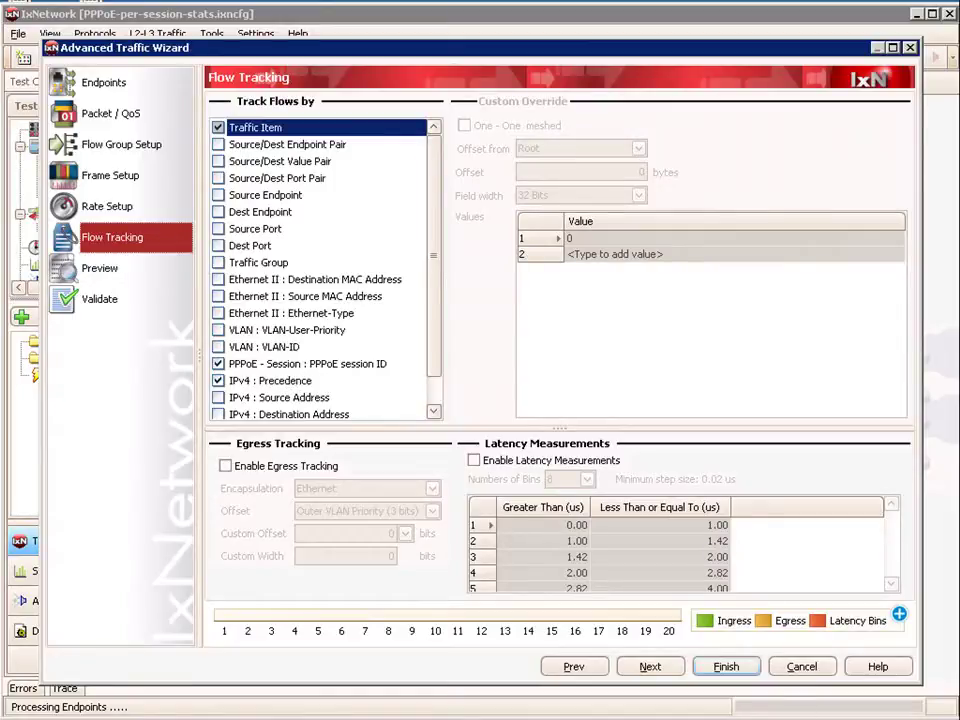
{"action": "left_click", "coordinate": [104, 272]}
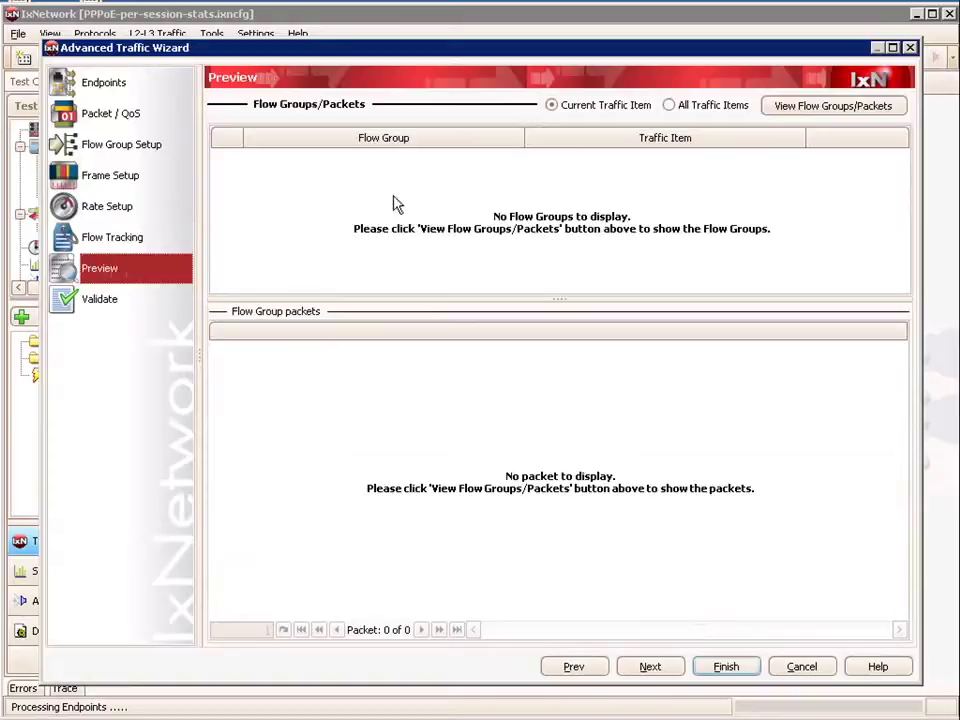
Preview both flow groups' packets, checking PPPoE session IDs and 111 Network Control / 001 Priority precedence
{"action": "left_click", "coordinate": [806, 112]}
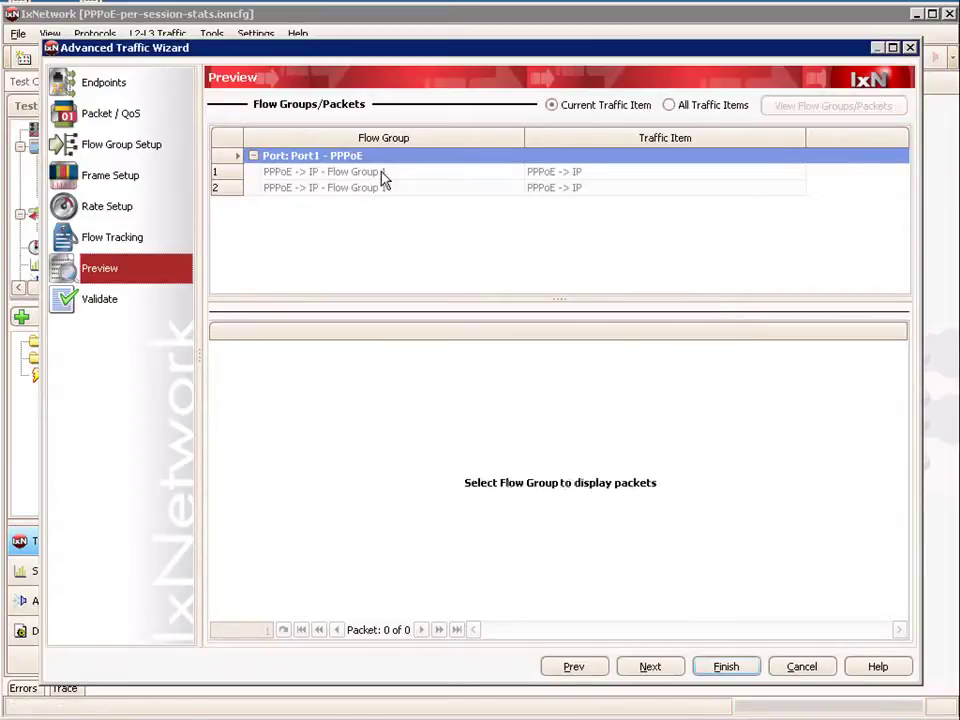
{"action": "left_click", "coordinate": [384, 174]}
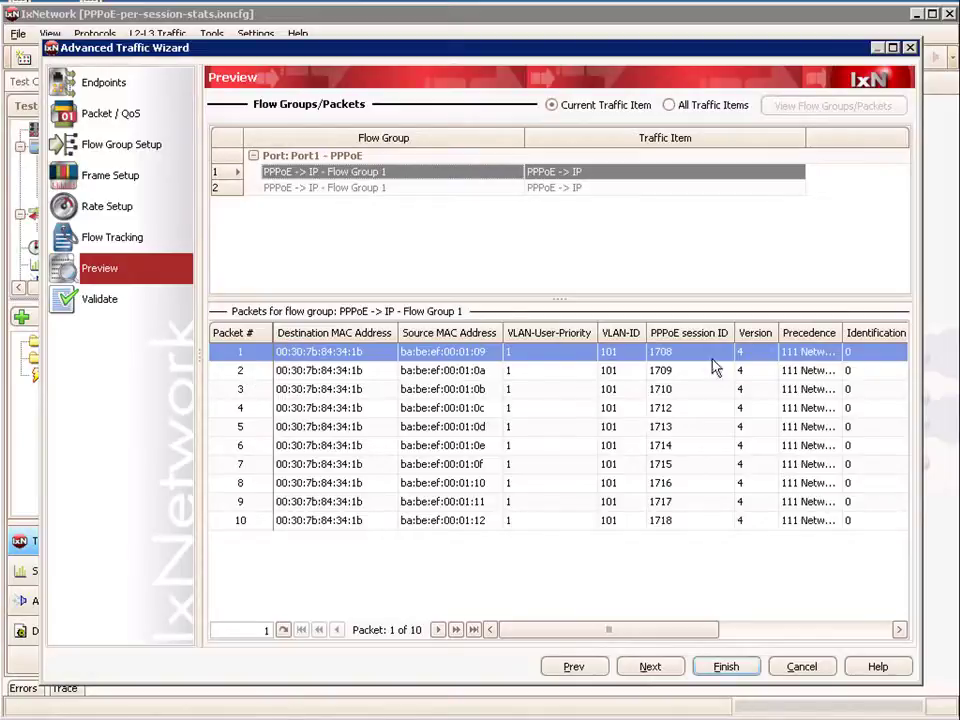
{"action": "left_click", "coordinate": [694, 334]}
{"action": "double_click", "coordinate": [843, 334]}
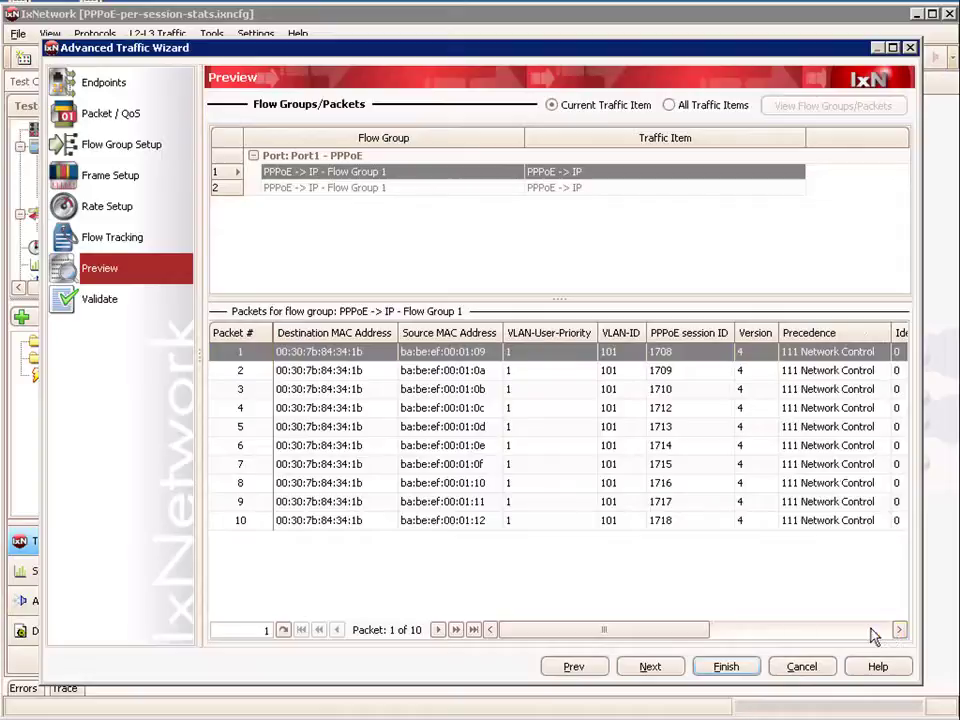
{"action": "left_click_drag", "start_coordinate": [686, 641], "coordinate": [542, 628]}
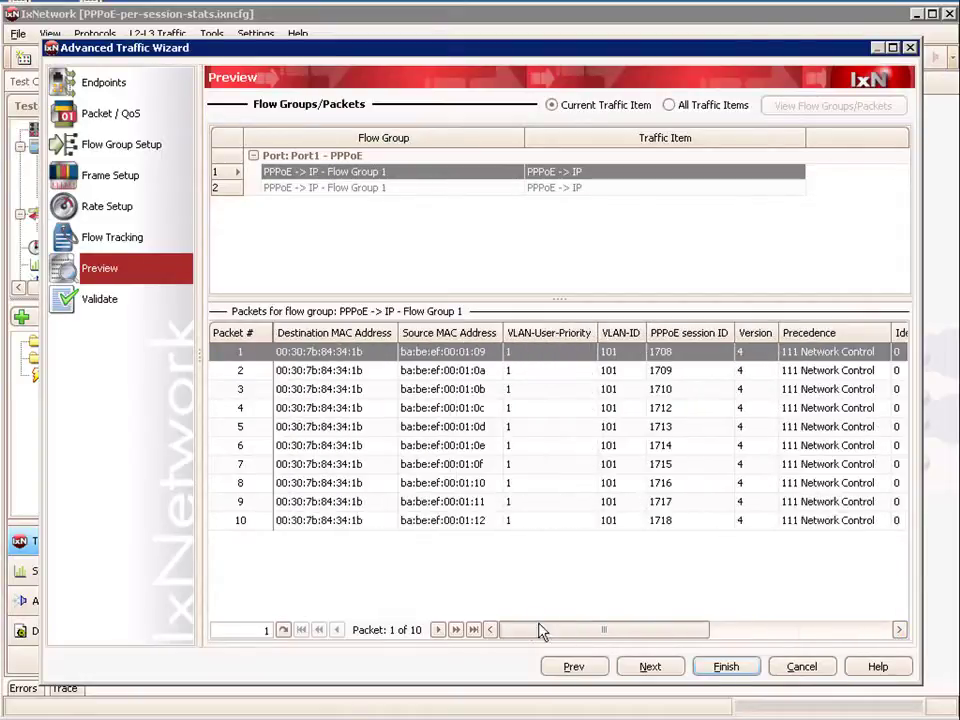
{"action": "left_click", "coordinate": [381, 190]}
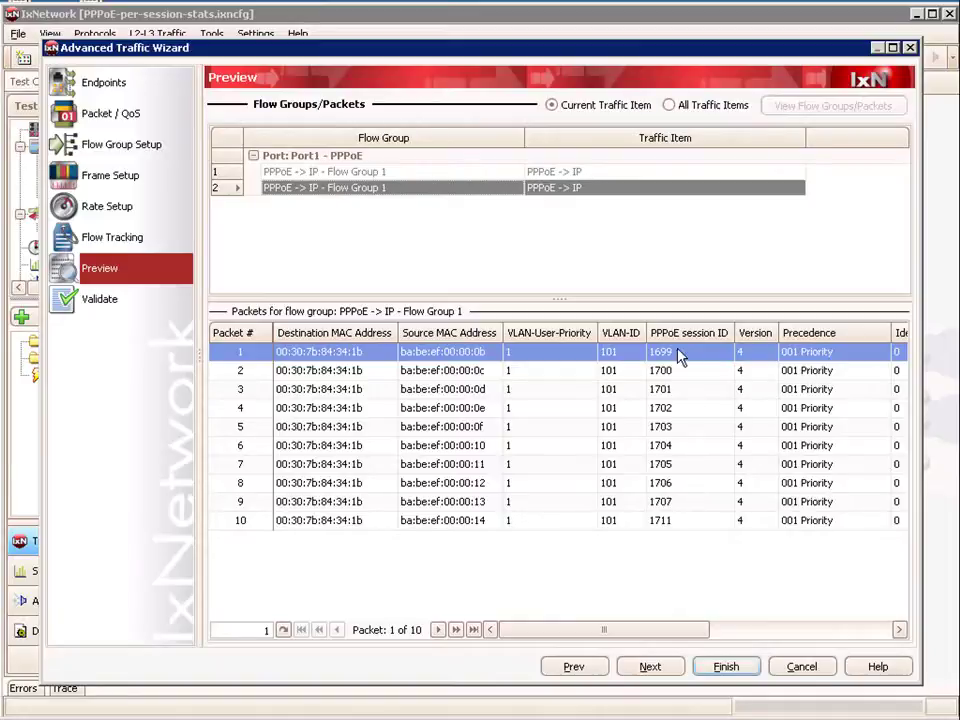
Validate the PPPoE -> IP traffic item with 0 errors and finish the wizard
{"action": "left_click", "coordinate": [100, 302]}
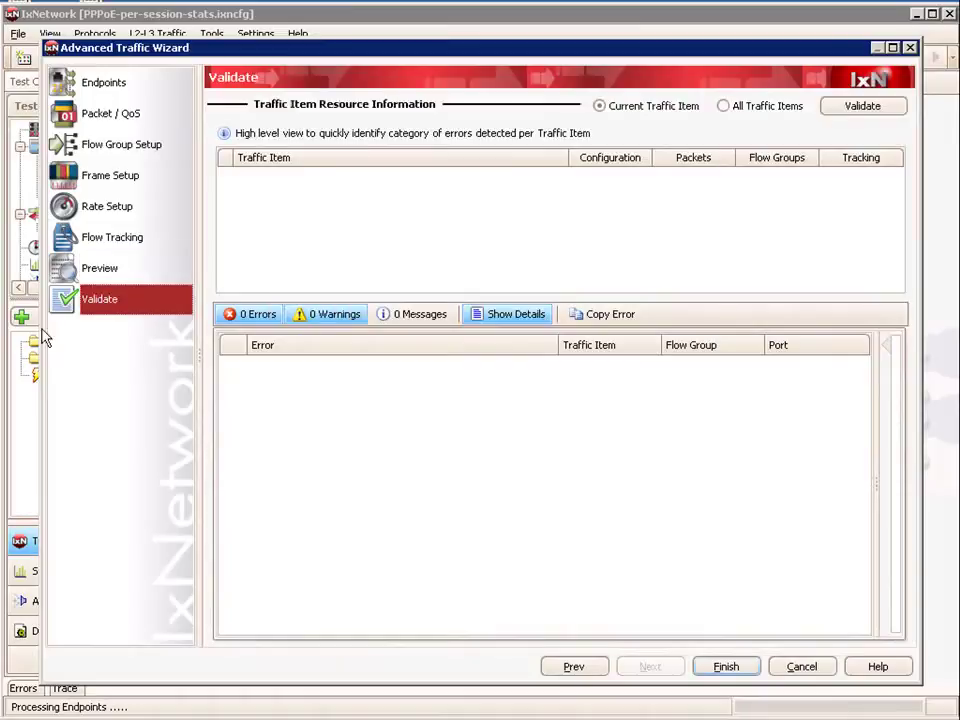
{"action": "left_click", "coordinate": [868, 116]}
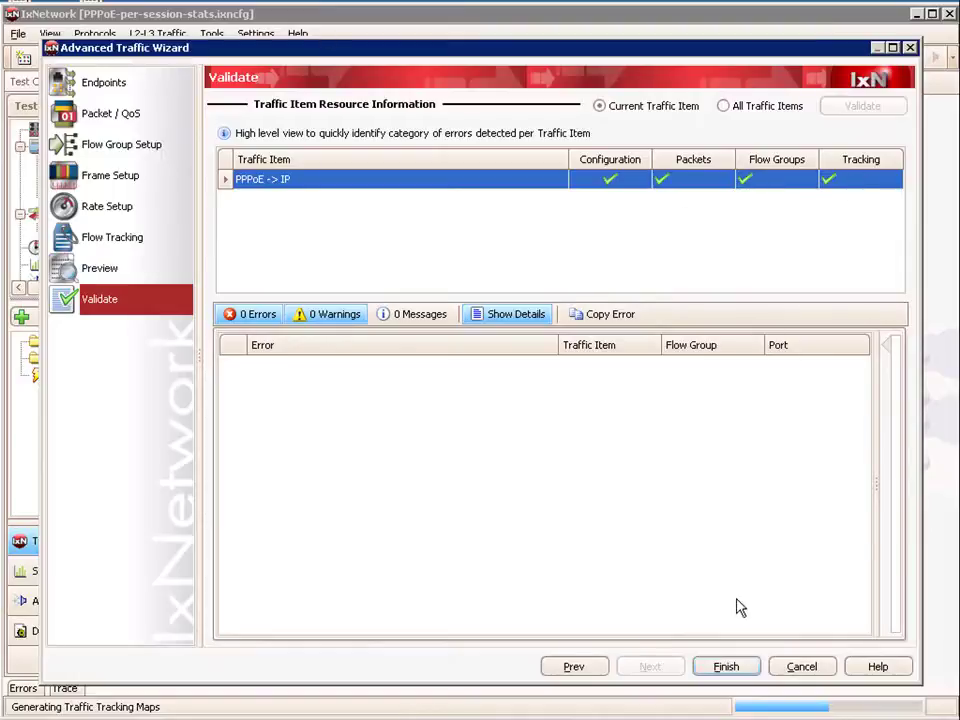
{"action": "left_click", "coordinate": [738, 668]}
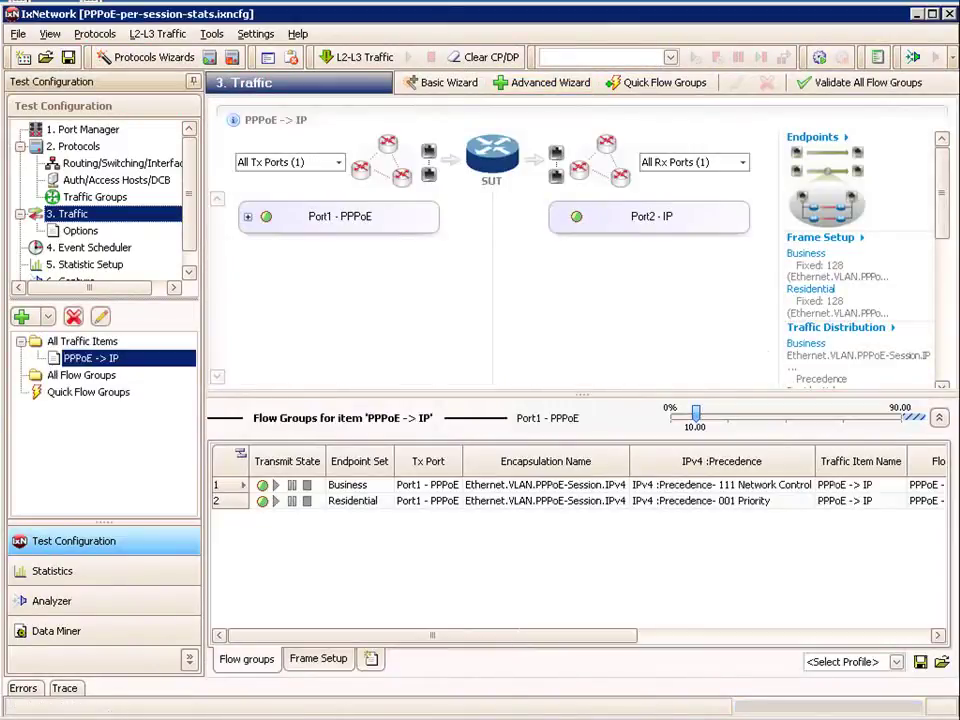
Inspect the Business and Residential flow groups and their precedence values
{"action": "left_click", "coordinate": [230, 486]}
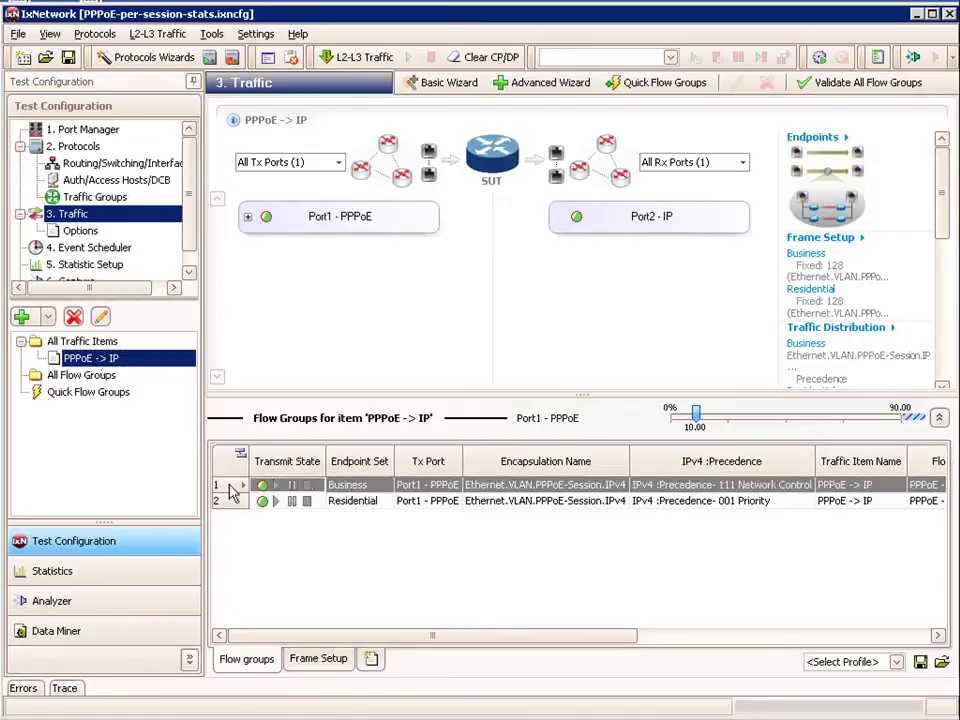
{"action": "left_click", "coordinate": [236, 502]}
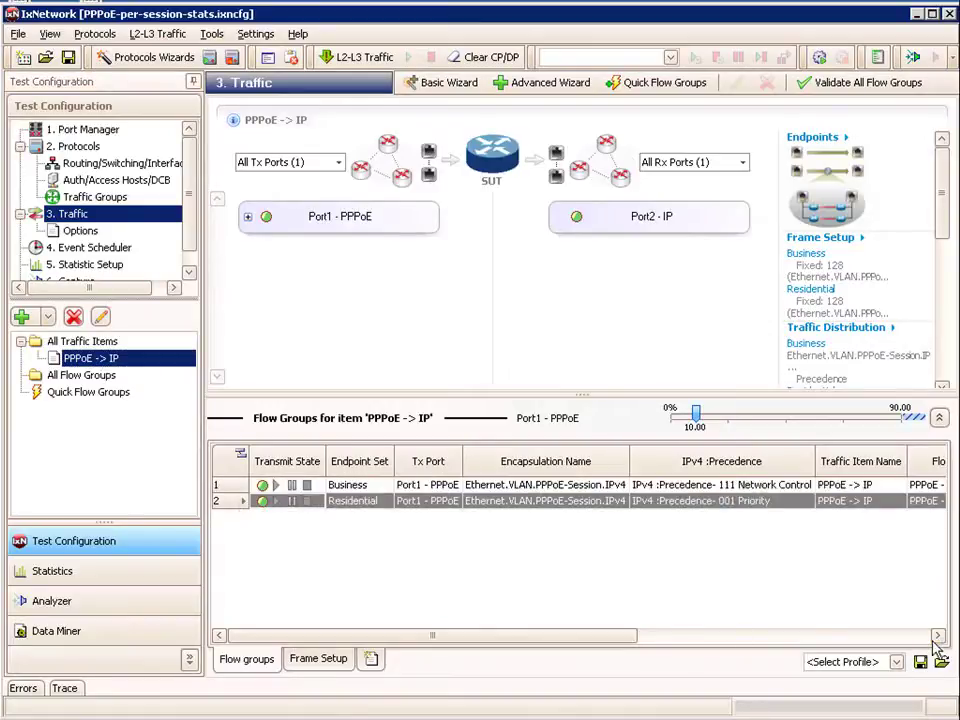
{"action": "left_click", "coordinate": [780, 486]}
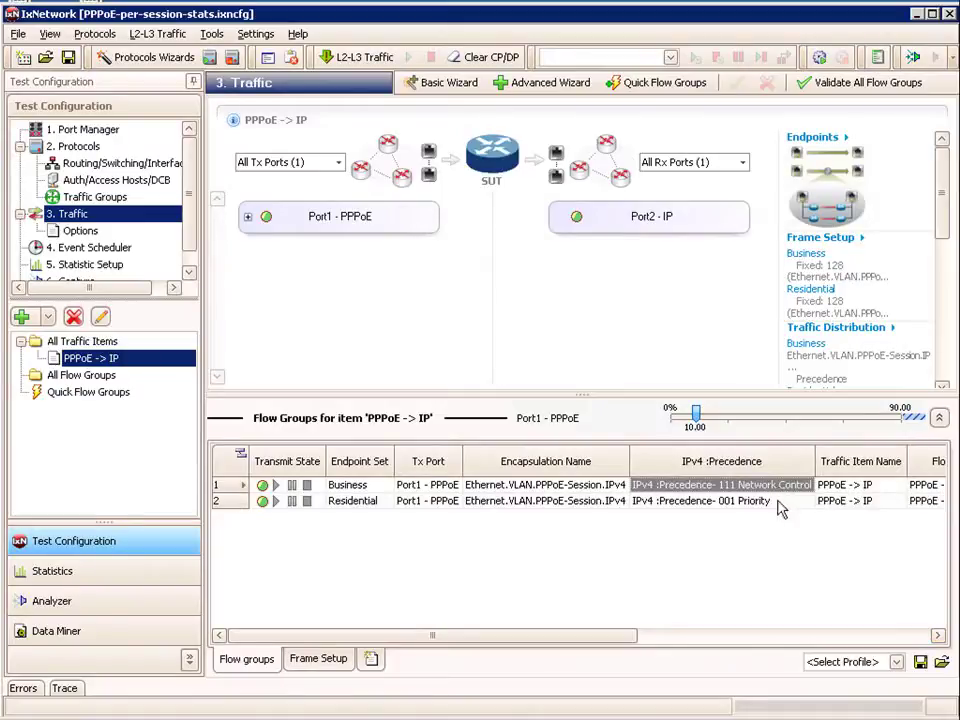
{"action": "left_click", "coordinate": [780, 502]}
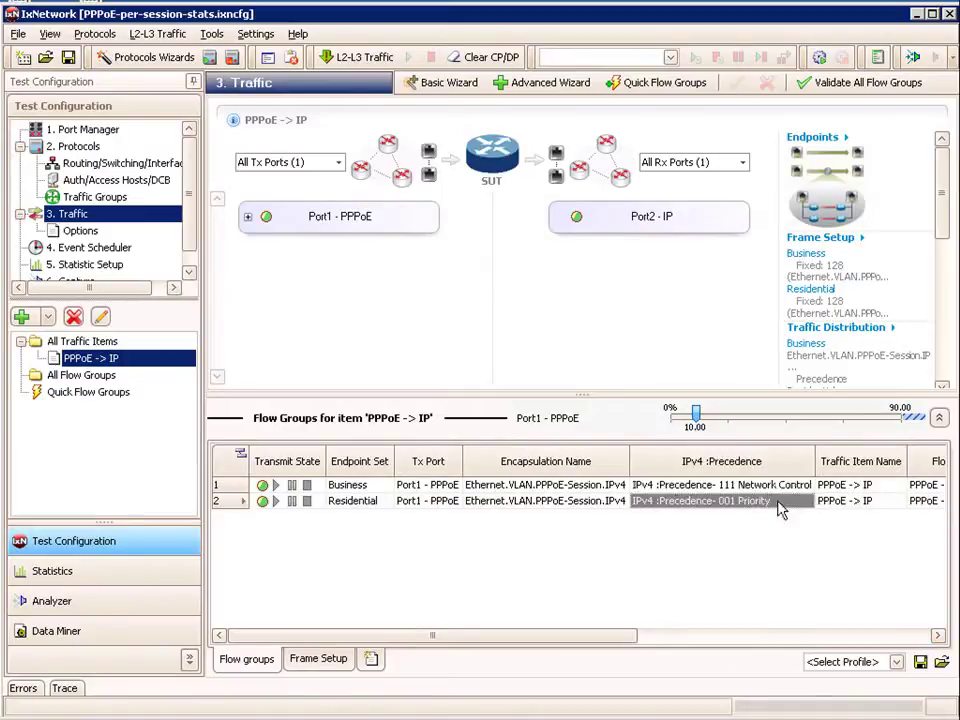
{"action": "left_click", "coordinate": [937, 635]}
{"action": "left_click_drag", "start_coordinate": [642, 650], "coordinate": [810, 650]}
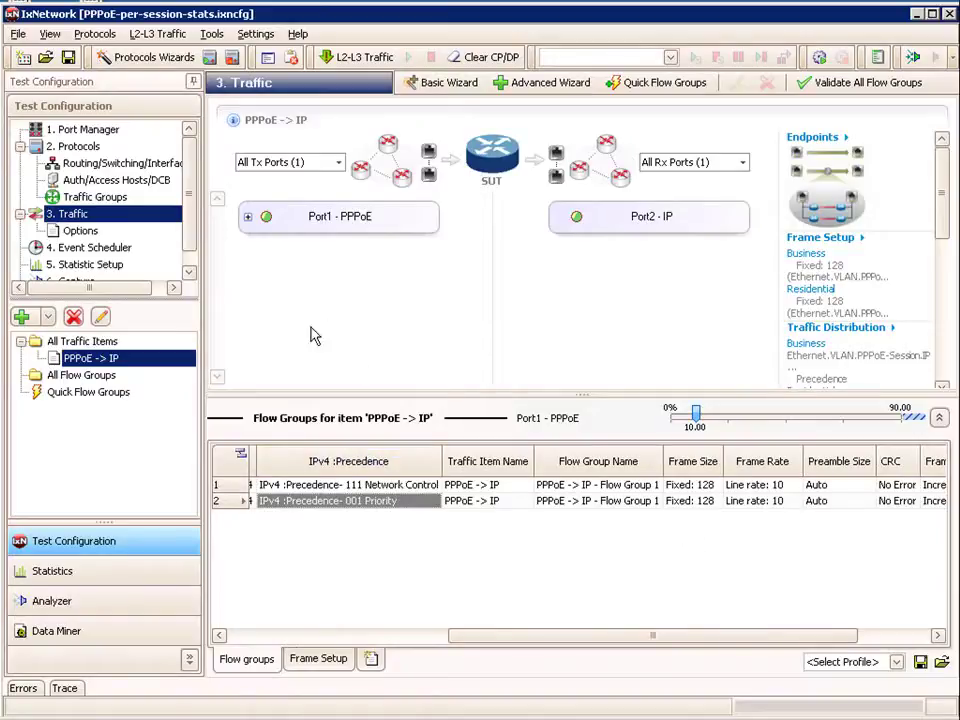
Expand Port1 - PPPoE and apply the L2-L3 traffic to the ports
{"action": "left_click", "coordinate": [247, 217]}
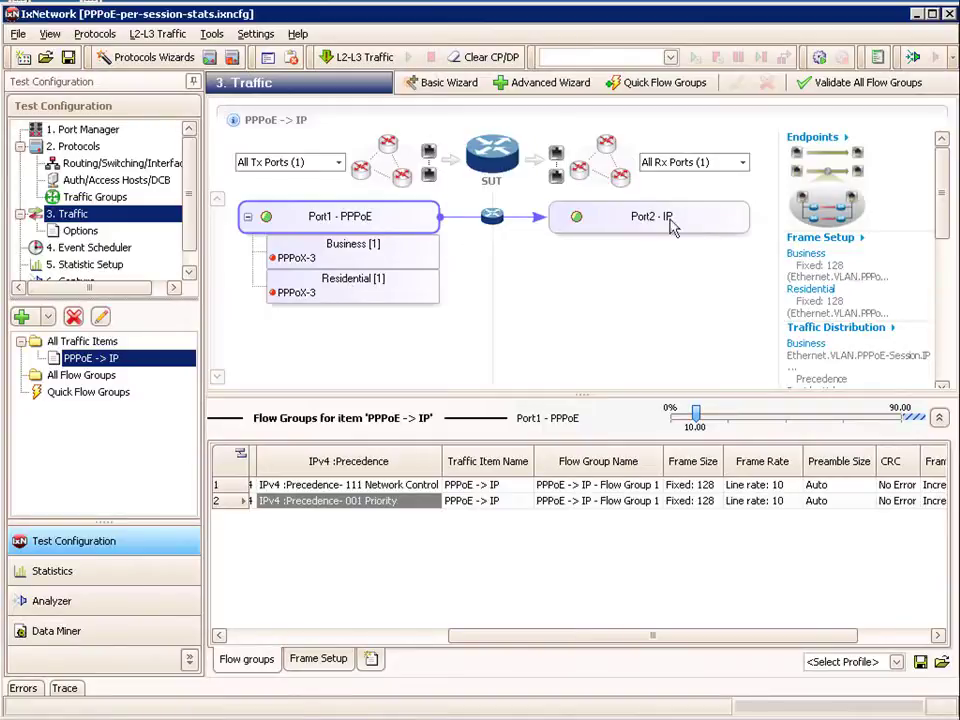
{"action": "left_click_drag", "start_coordinate": [945, 225], "coordinate": [945, 160]}
{"action": "left_click", "coordinate": [362, 60]}
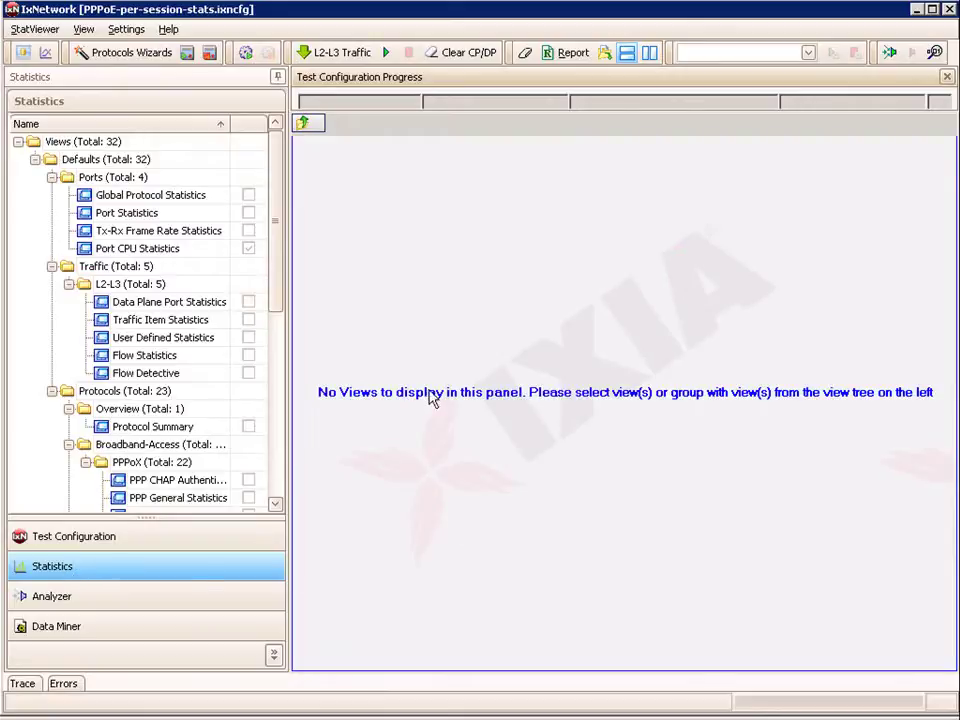
Open the Protocol Summary and PPP General Statistics views and browse their columns
{"action": "left_click", "coordinate": [164, 428]}
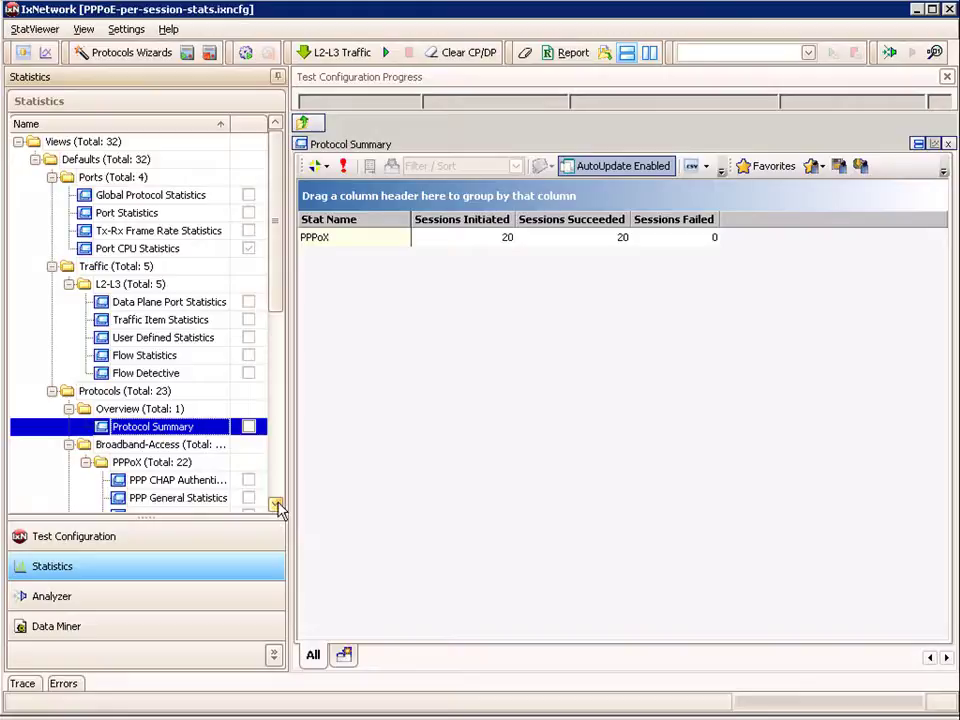
{"action": "left_click", "coordinate": [205, 498], "text": "ctrl"}
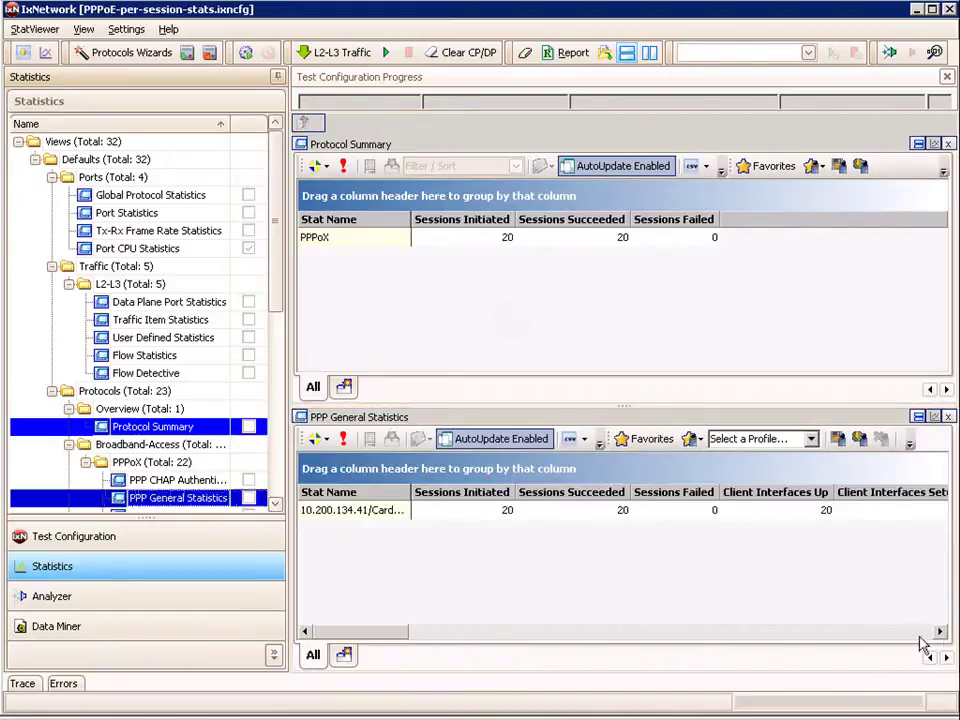
{"action": "scroll", "coordinate": [922, 640], "scroll_direction": "right", "scroll_amount": 10}
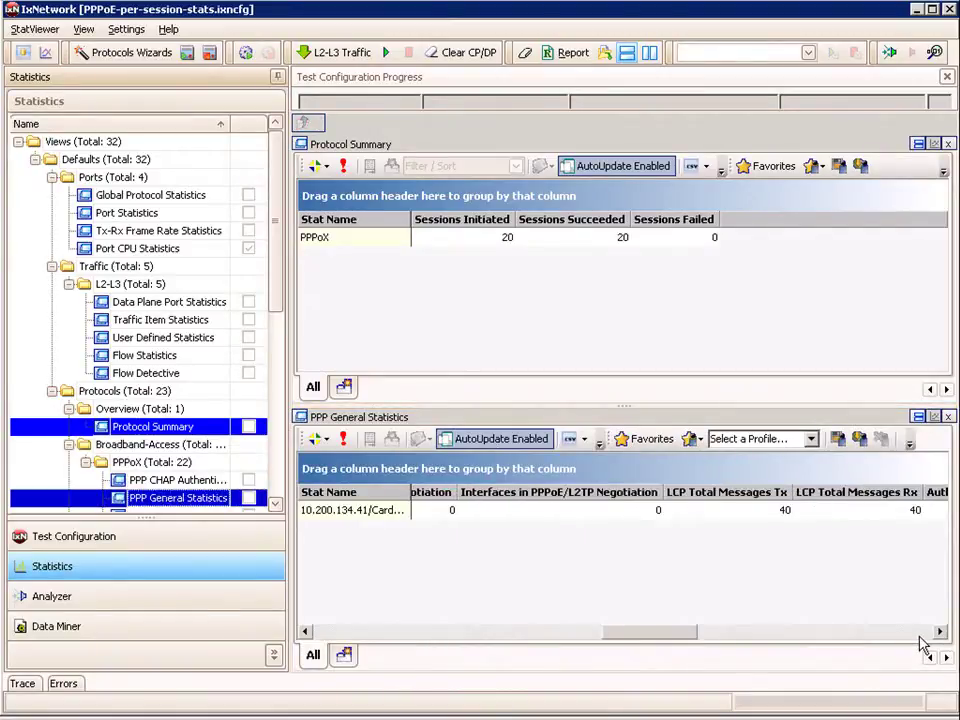
{"action": "scroll", "coordinate": [922, 640], "scroll_direction": "right", "scroll_amount": 8}
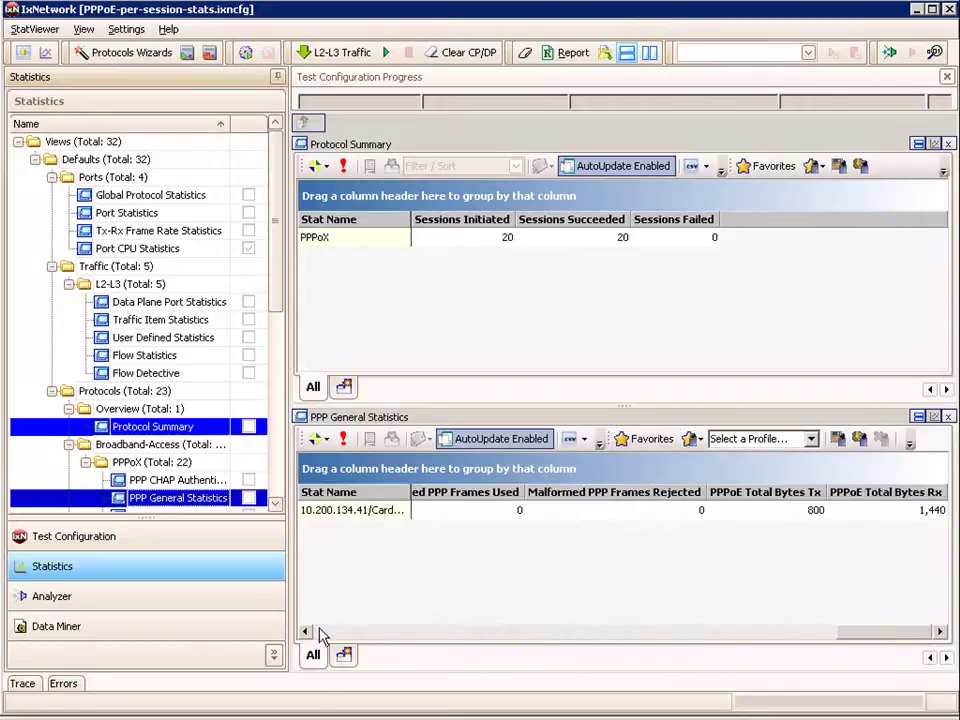
{"action": "scroll", "coordinate": [320, 635], "scroll_direction": "left", "scroll_amount": 18}
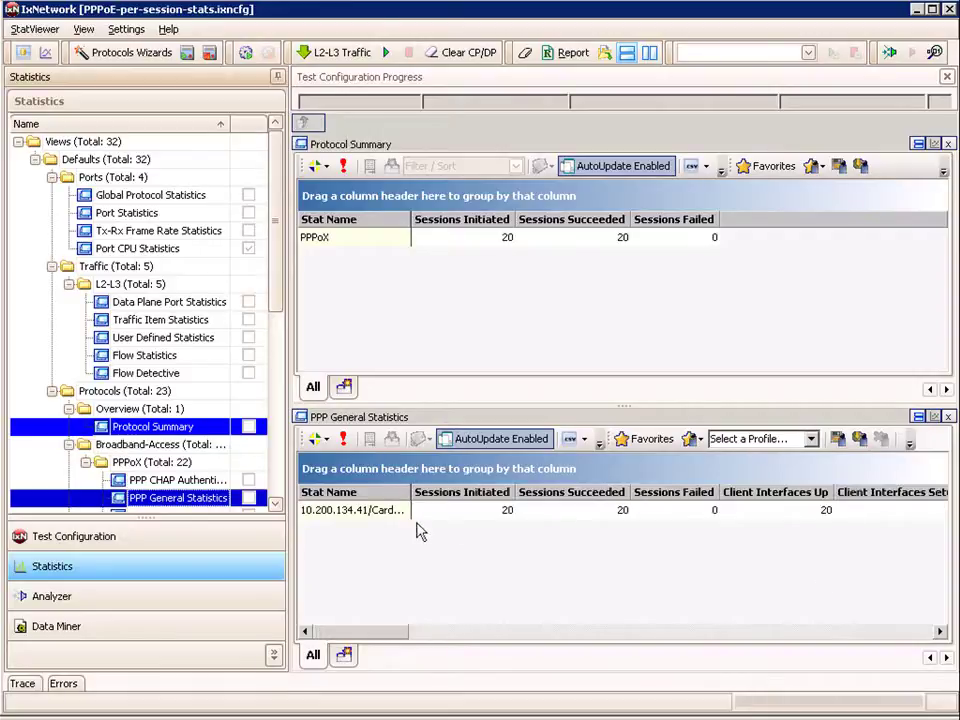
Deselect Protocol Summary and select PPP General Statistics' Sessions Initiated count of 20
{"action": "left_click", "coordinate": [180, 431], "text": "ctrl"}
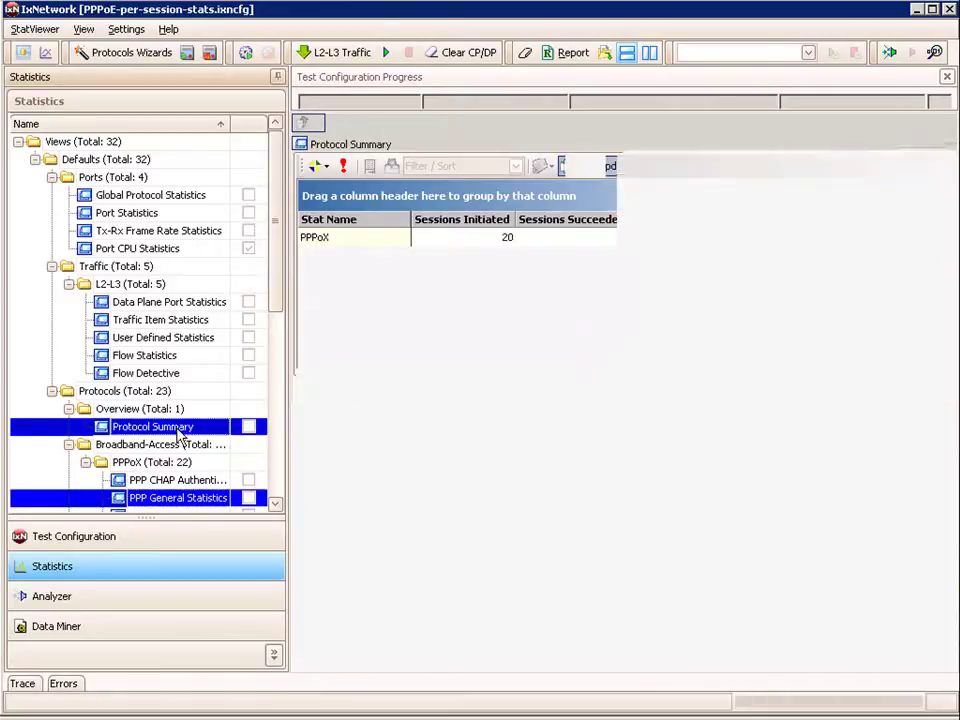
{"action": "left_click", "coordinate": [275, 505]}
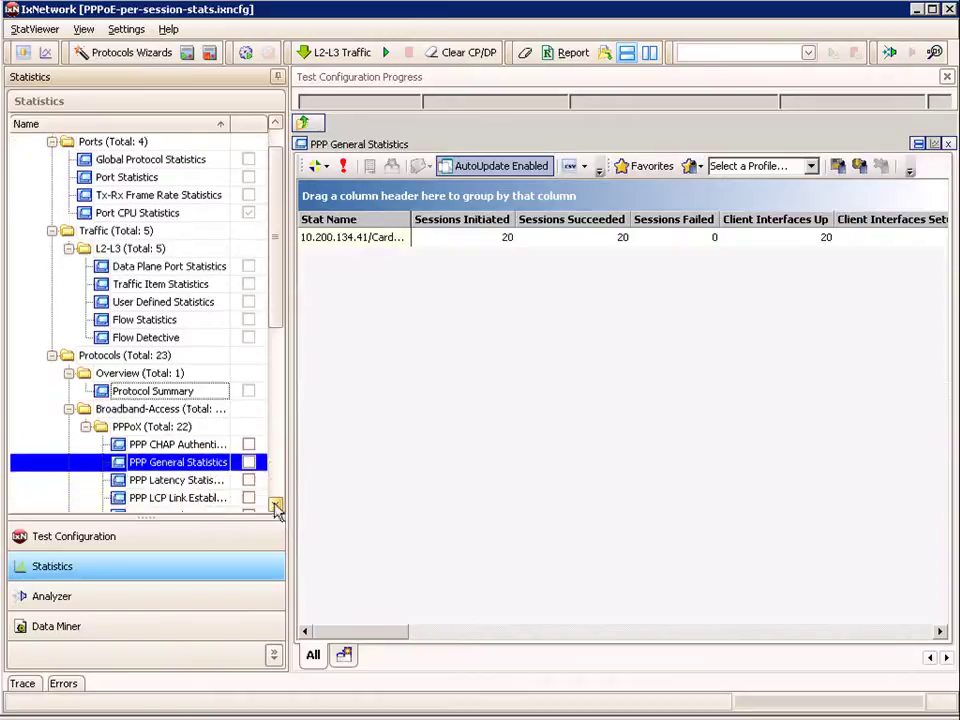
{"action": "left_click", "coordinate": [275, 505]}
{"action": "left_click", "coordinate": [275, 505]}
{"action": "left_click", "coordinate": [275, 505]}
{"action": "left_click", "coordinate": [275, 505]}
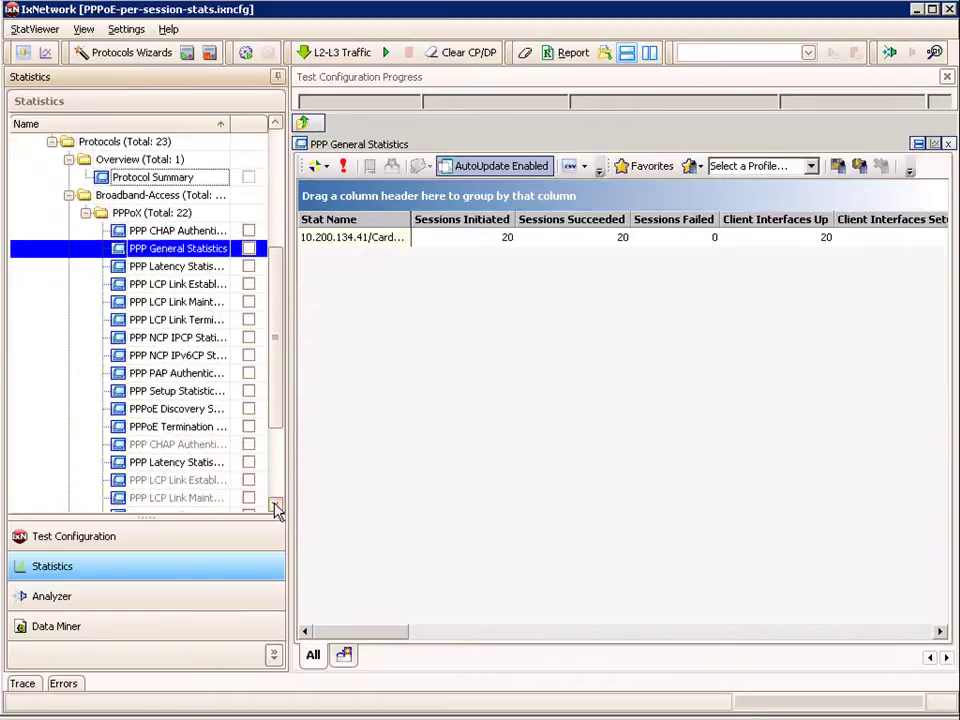
{"action": "left_click", "coordinate": [502, 242]}
Drill Sessions Initiated down per range, showing ranges 0 and 1 with 10 interfaces up each
{"action": "right_click", "coordinate": [503, 243]}
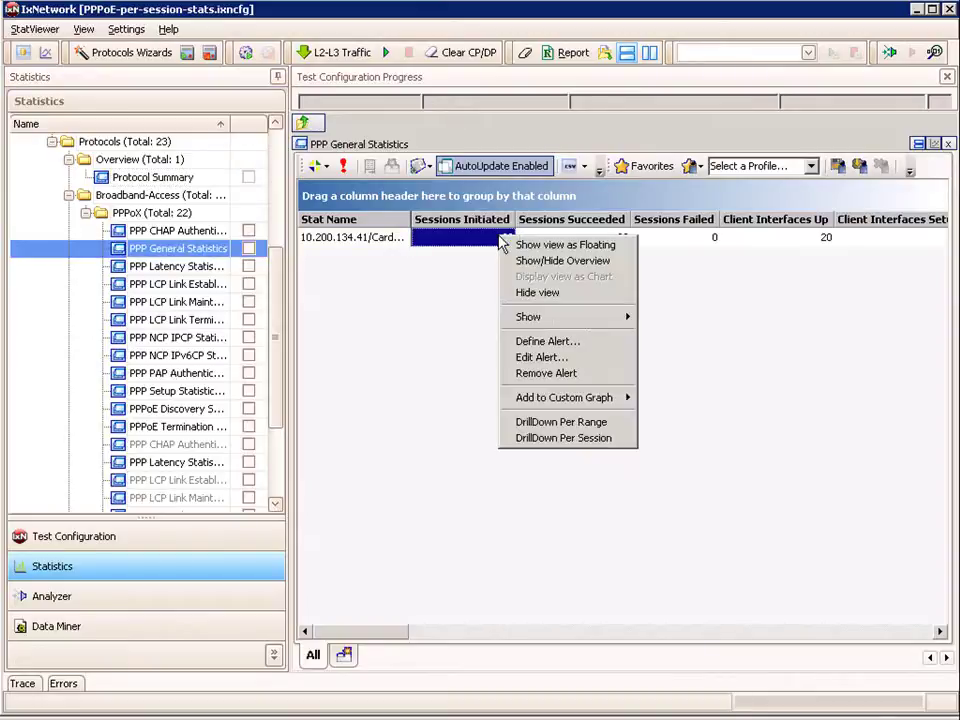
{"action": "left_click", "coordinate": [587, 427]}
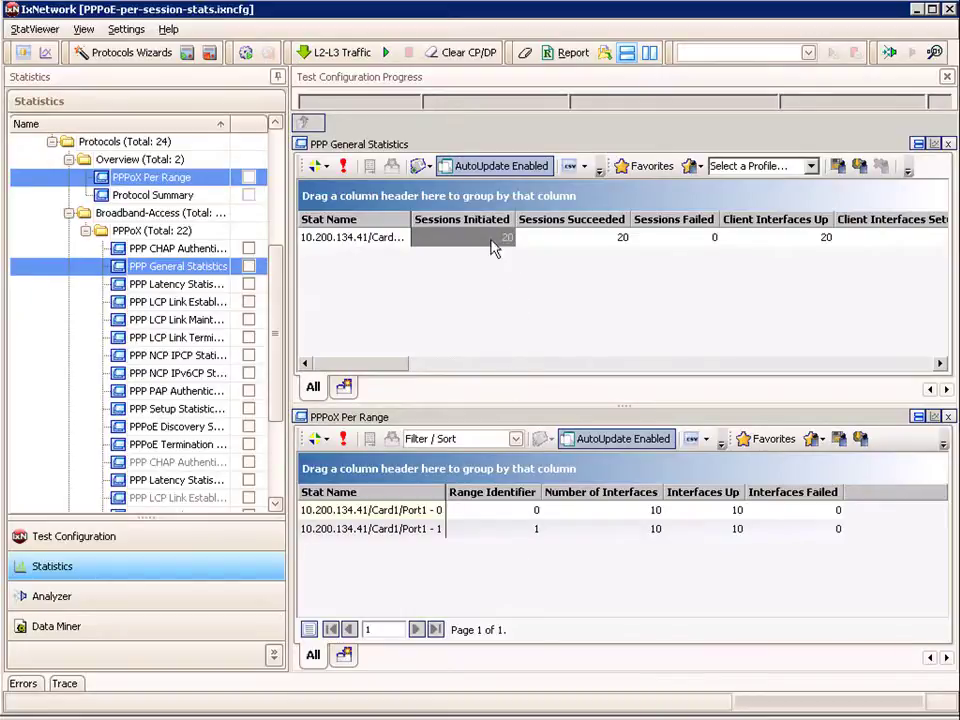
{"action": "left_click", "coordinate": [530, 511]}
Drill the PPP Sessions Initiated count down per individual session
{"action": "right_click", "coordinate": [531, 512]}
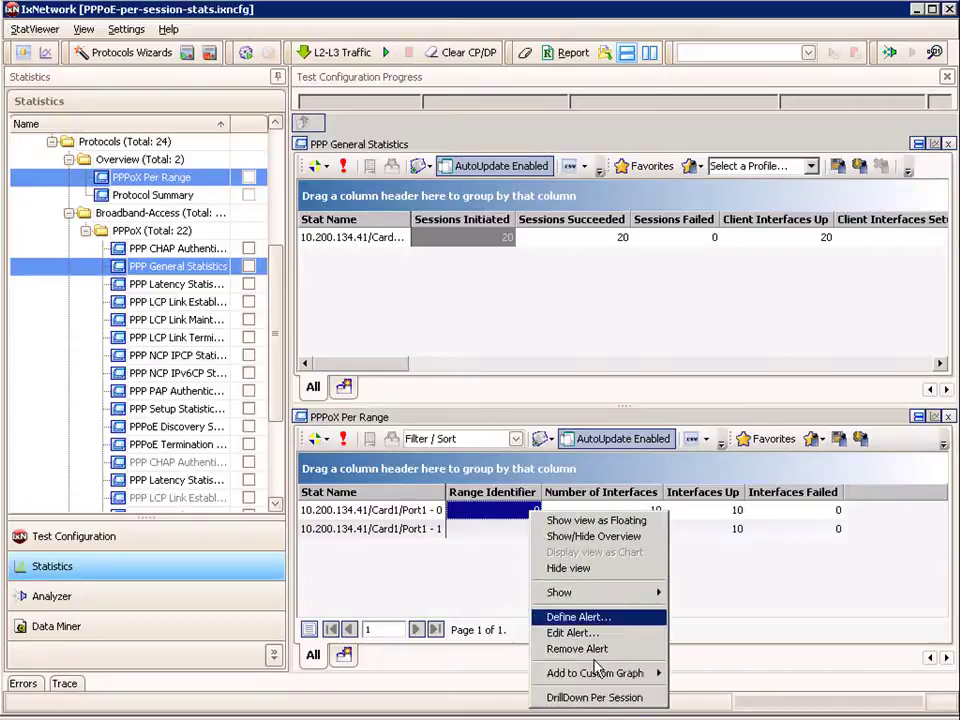
{"action": "left_click", "coordinate": [483, 244]}
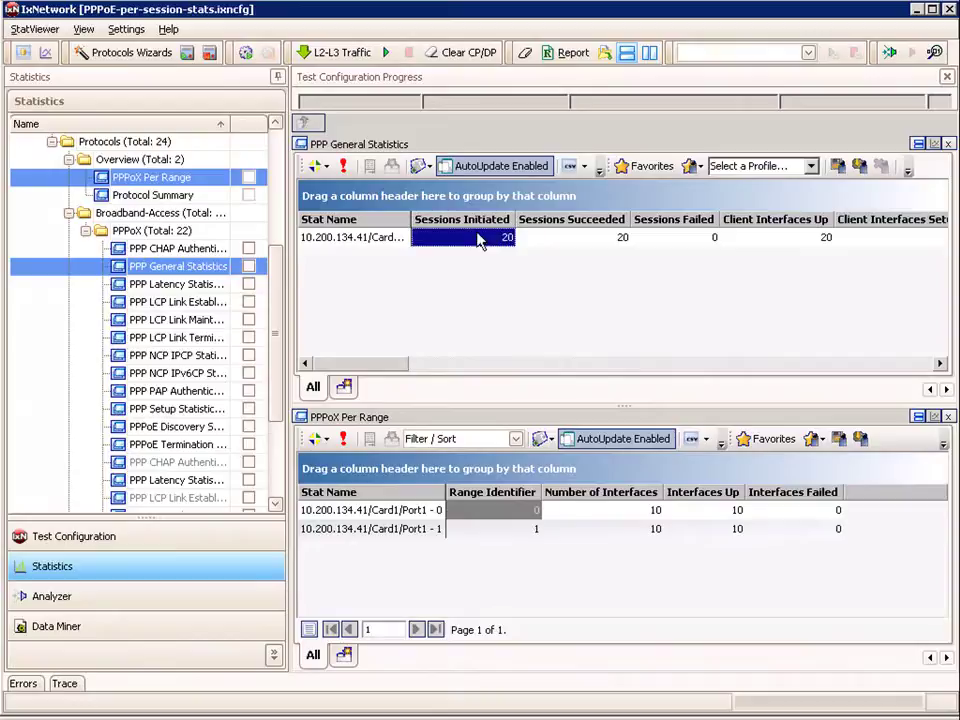
{"action": "right_click", "coordinate": [479, 242]}
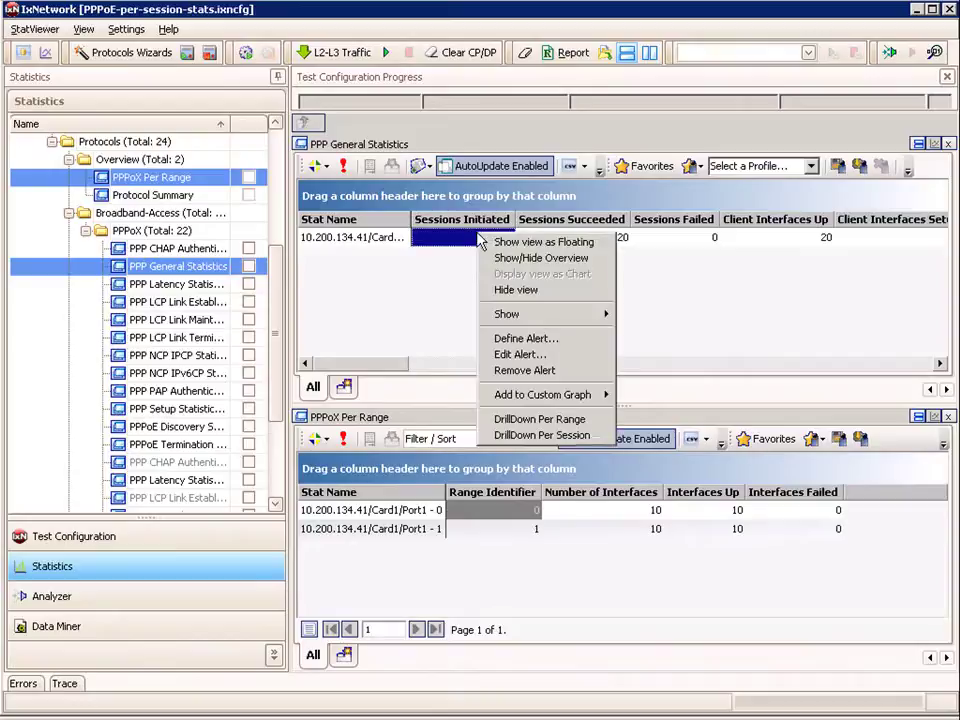
{"action": "left_click", "coordinate": [560, 438]}
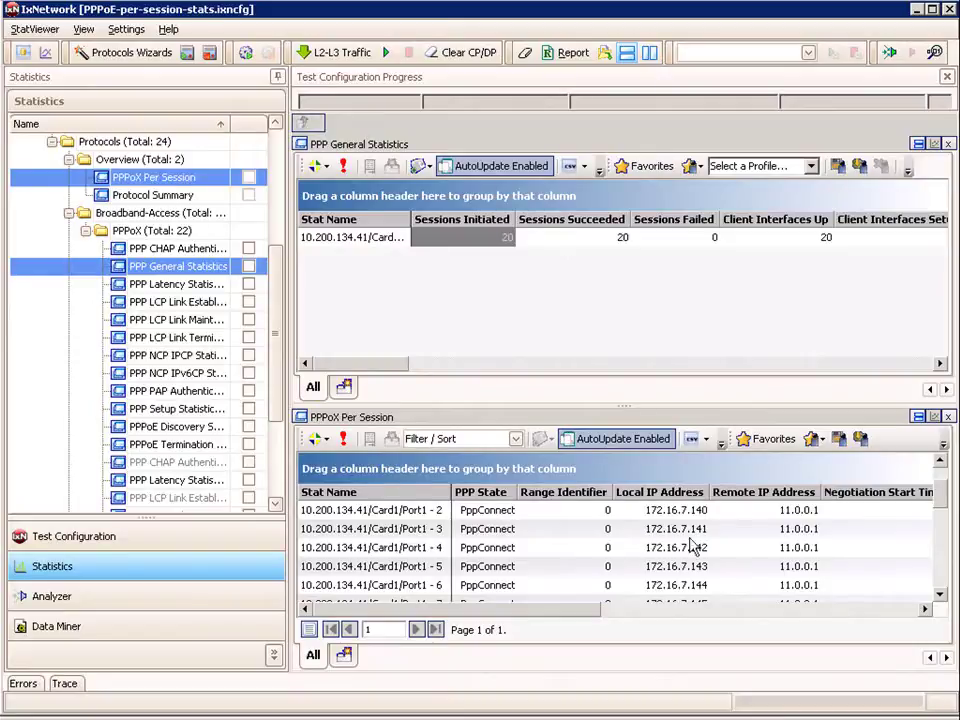
Scroll the PPPoX Per Session table across state, local/remote IP, session ID and MAC columns
{"action": "mouse_move", "coordinate": [942, 505]}
{"action": "left_mouse_down"}
{"action": "mouse_move", "coordinate": [943, 483]}
{"action": "mouse_move", "coordinate": [944, 541]}
{"action": "mouse_move", "coordinate": [943, 484]}
{"action": "left_mouse_up"}
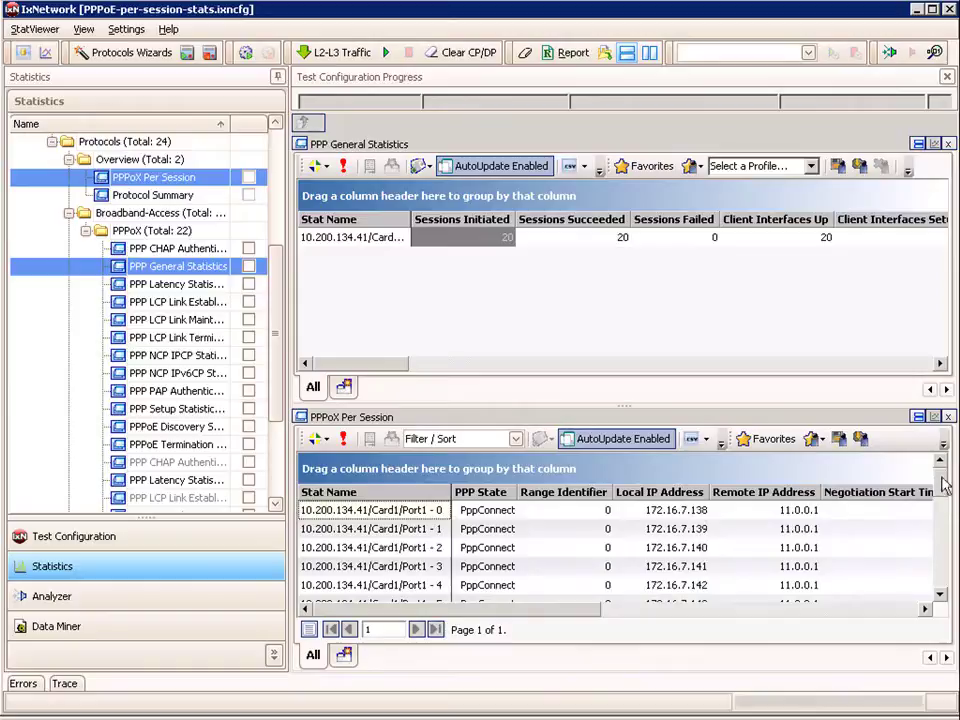
{"action": "left_click", "coordinate": [925, 610]}
{"action": "left_click", "coordinate": [925, 610]}
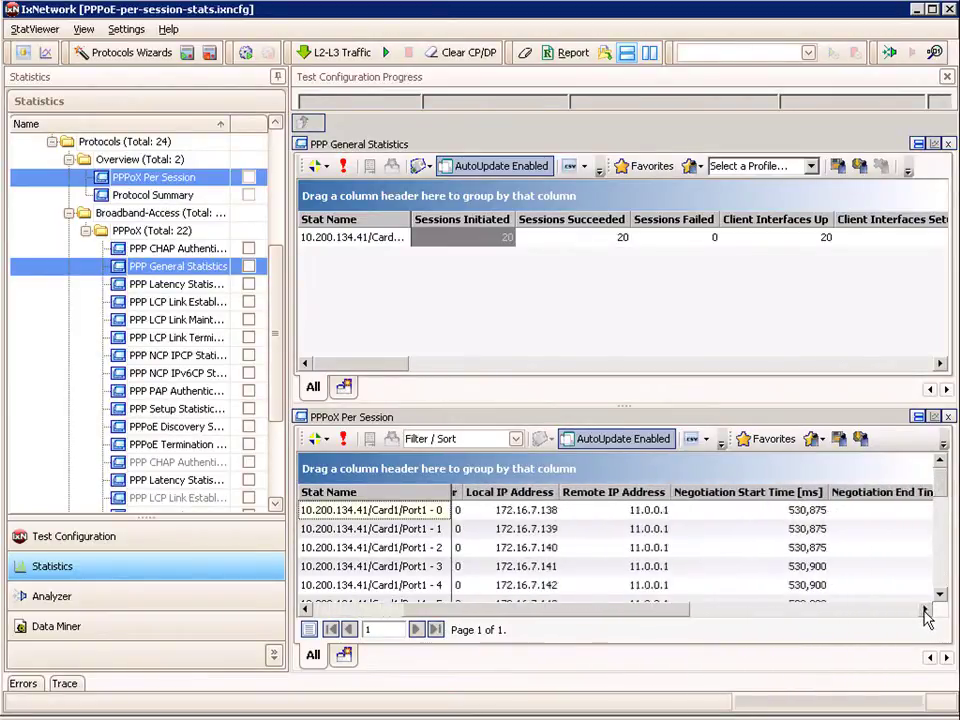
{"action": "left_click", "coordinate": [925, 610]}
{"action": "left_click", "coordinate": [925, 610]}
{"action": "left_click", "coordinate": [925, 610]}
{"action": "left_click", "coordinate": [925, 610]}
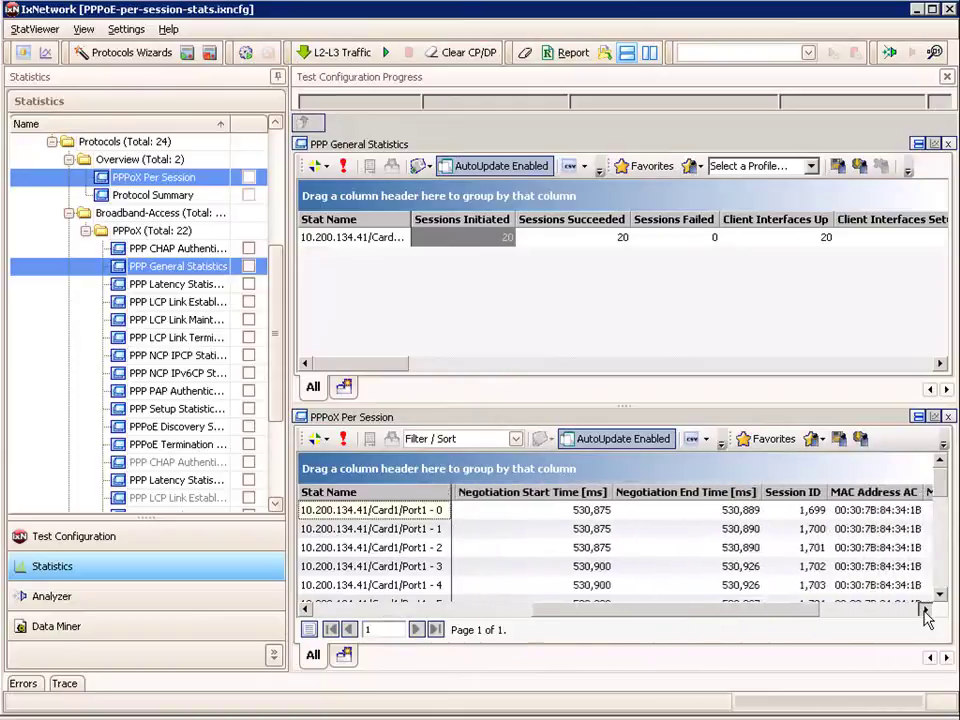
{"action": "left_click", "coordinate": [925, 610]}
{"action": "left_click", "coordinate": [925, 610]}
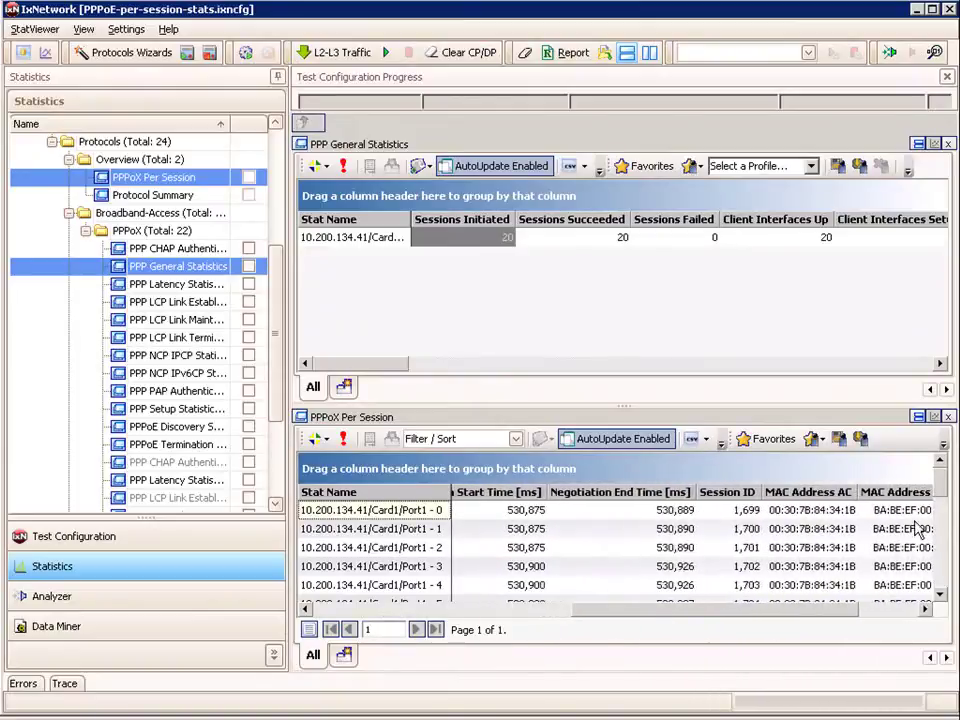
{"action": "left_click", "coordinate": [925, 611]}
{"action": "left_click", "coordinate": [925, 611]}
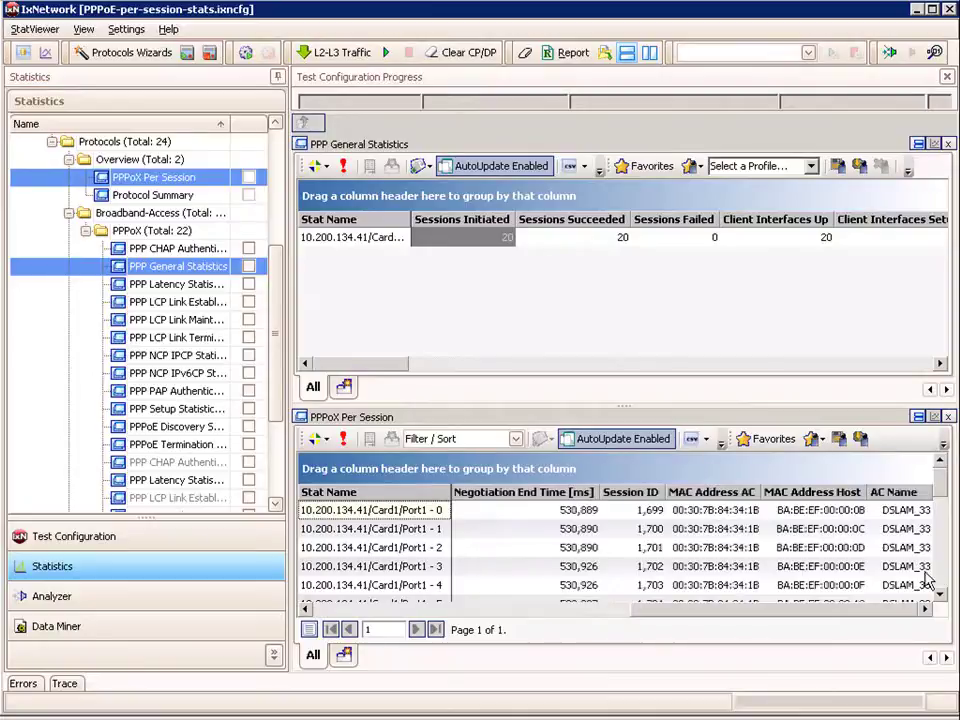
{"action": "left_click_drag", "start_coordinate": [894, 614], "coordinate": [489, 615]}
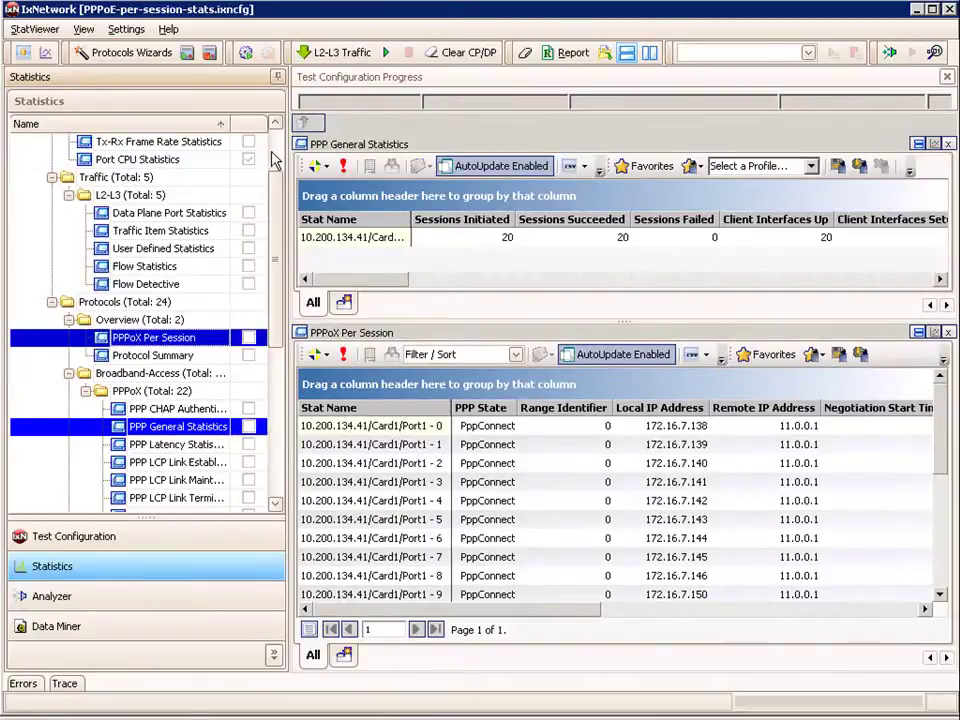
Close the PPP views, start PPPoE -> IP traffic, and show Traffic Item Statistics at 0% loss
{"action": "left_click", "coordinate": [178, 343], "text": "ctrl"}
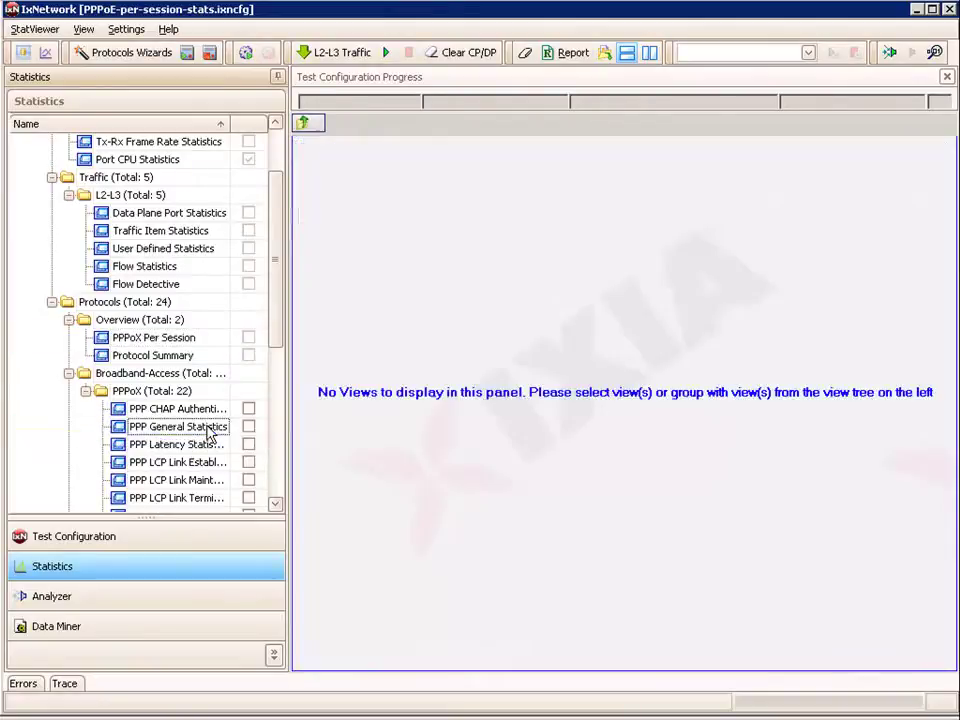
{"action": "left_click", "coordinate": [214, 426], "text": "ctrl"}
{"action": "left_click", "coordinate": [387, 52]}
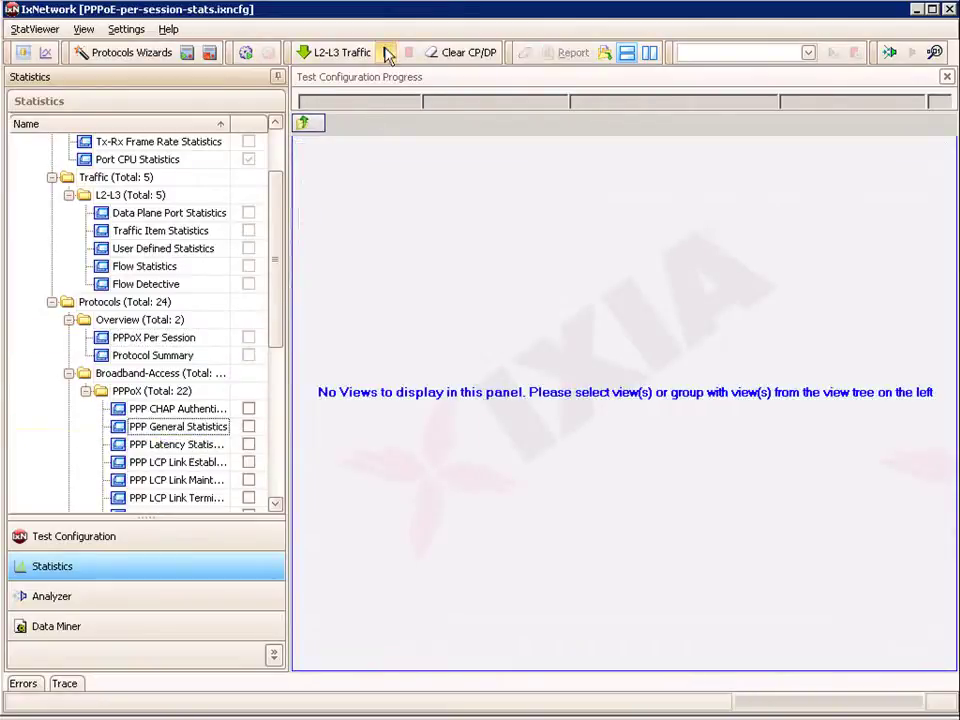
{"action": "left_click", "coordinate": [277, 150]}
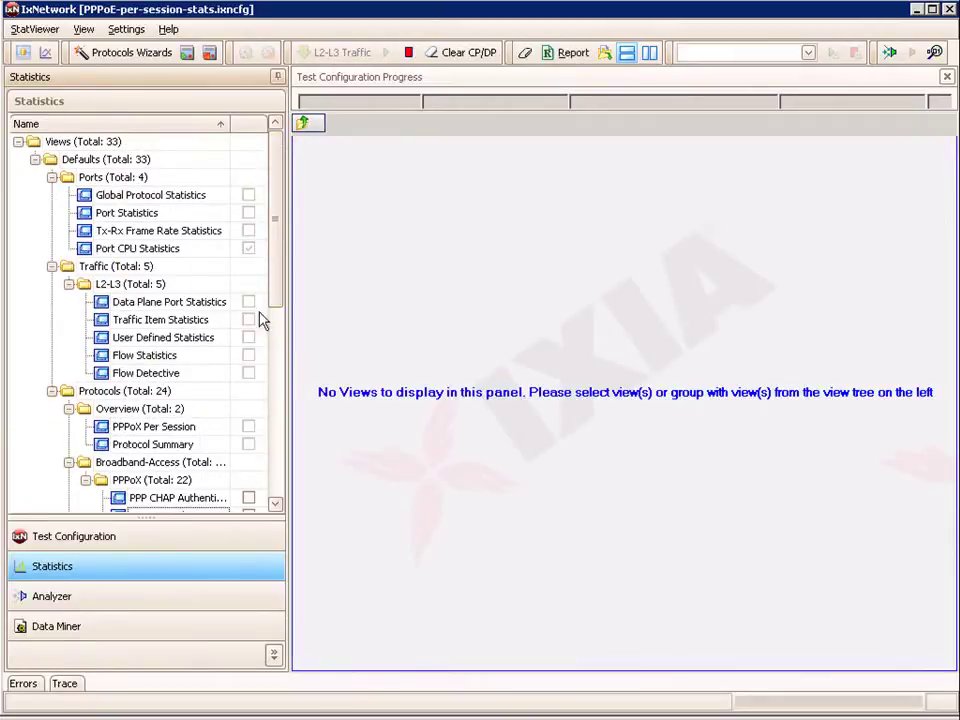
{"action": "left_click", "coordinate": [153, 320]}
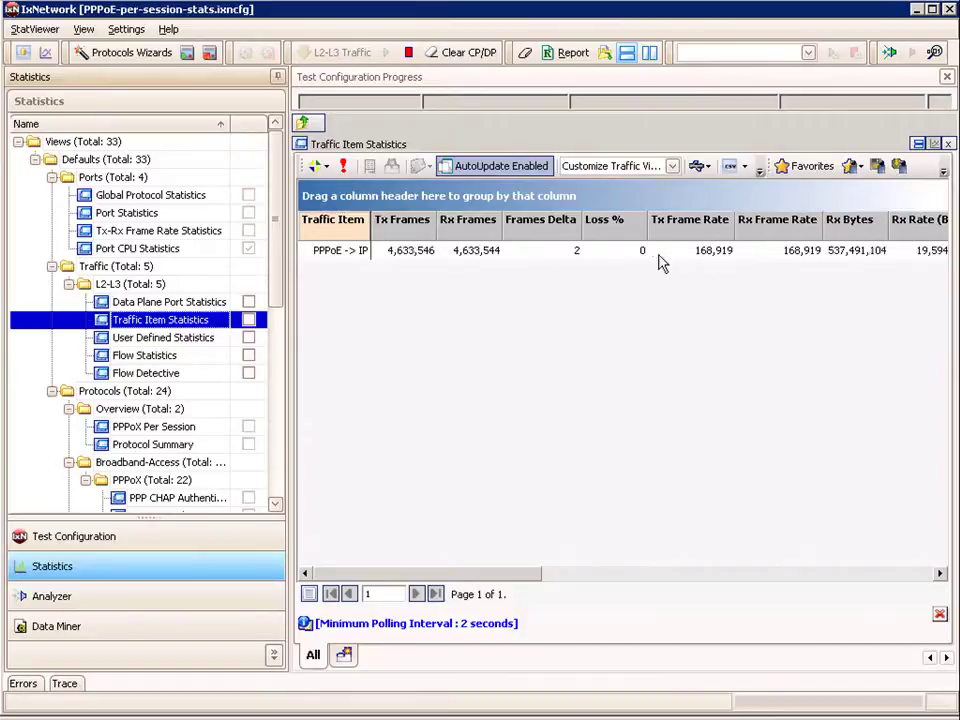
{"action": "left_click", "coordinate": [624, 259]}
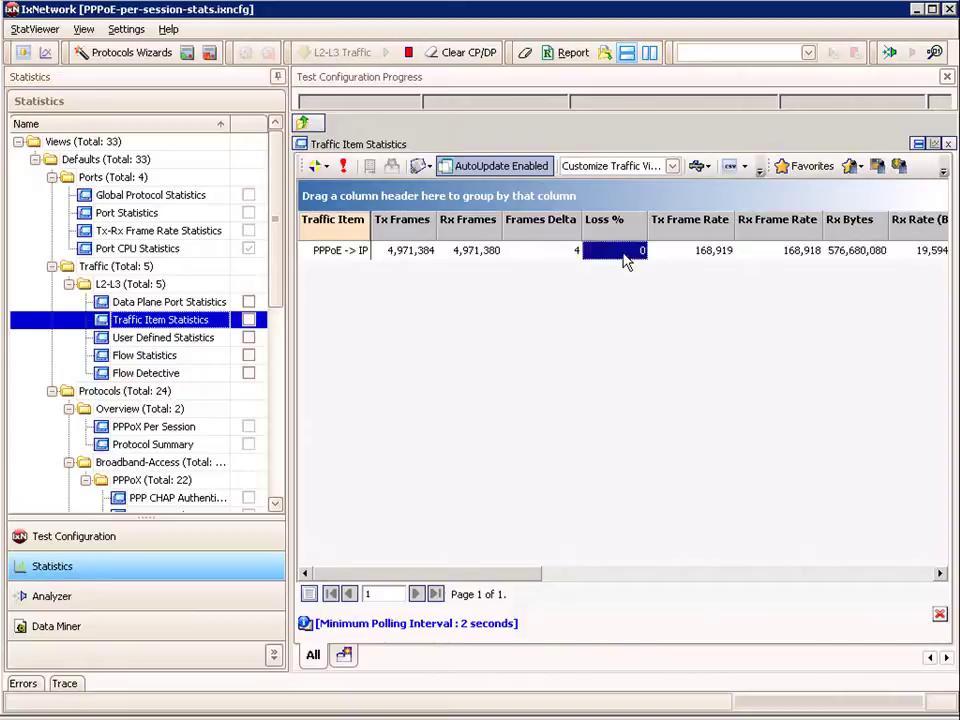
Drill the PPPoE -> IP traffic item down by IPv4 precedence into rows for 1 and 7
{"action": "right_click", "coordinate": [625, 260]}
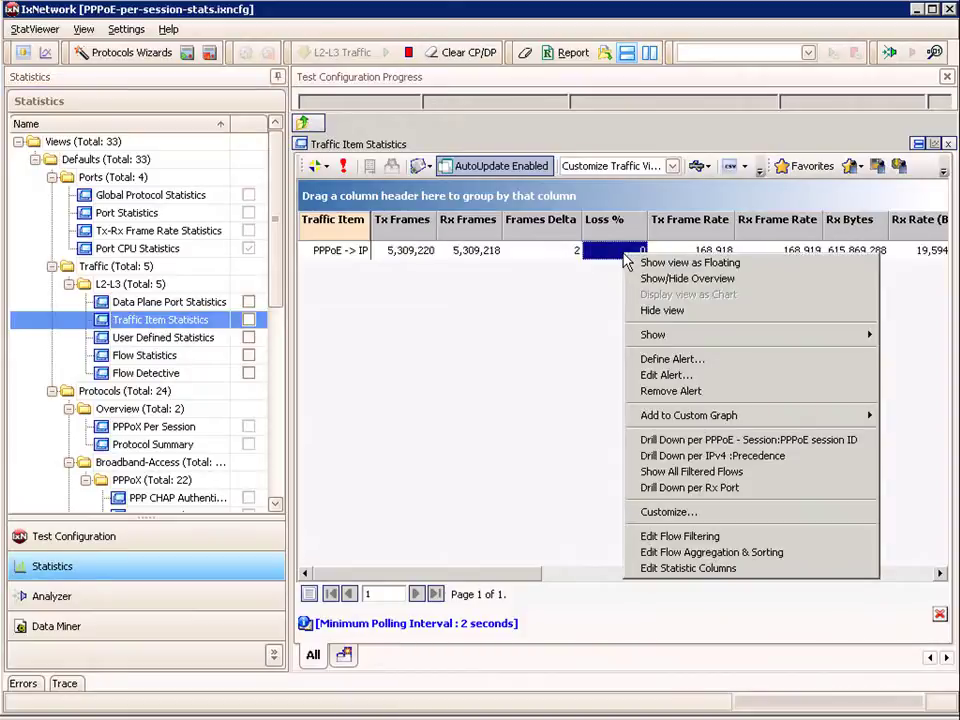
{"action": "left_click", "coordinate": [719, 458]}
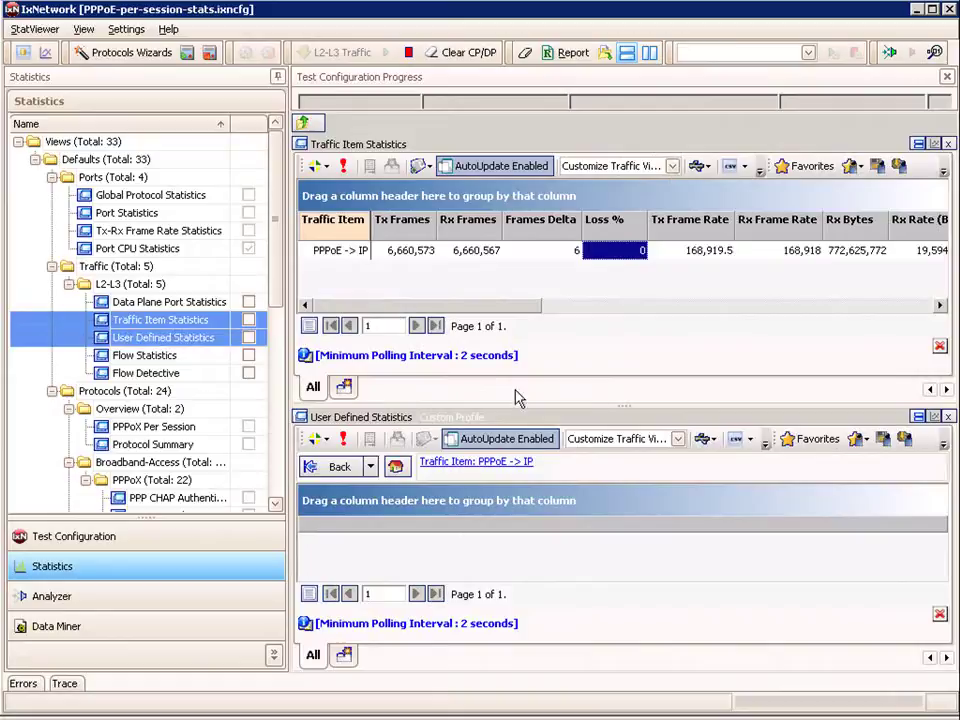
{"action": "left_click", "coordinate": [940, 347]}
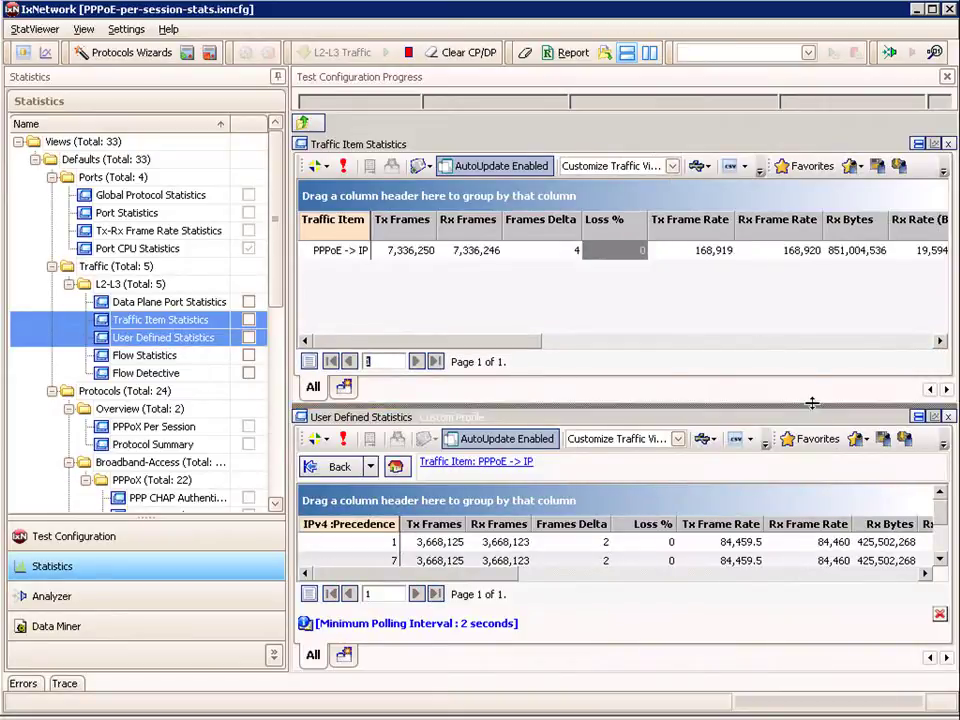
{"action": "left_click_drag", "start_coordinate": [814, 403], "coordinate": [816, 347]}
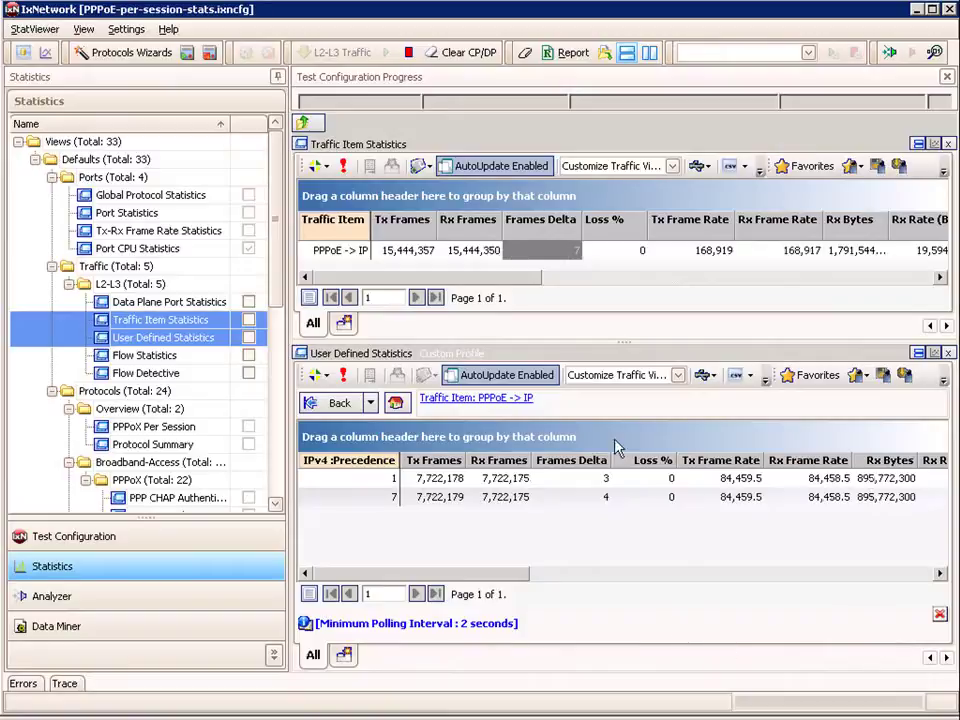
Drill the traffic item down per PPPoE session ID, widen that column, and scroll the rows
{"action": "right_click", "coordinate": [559, 259]}
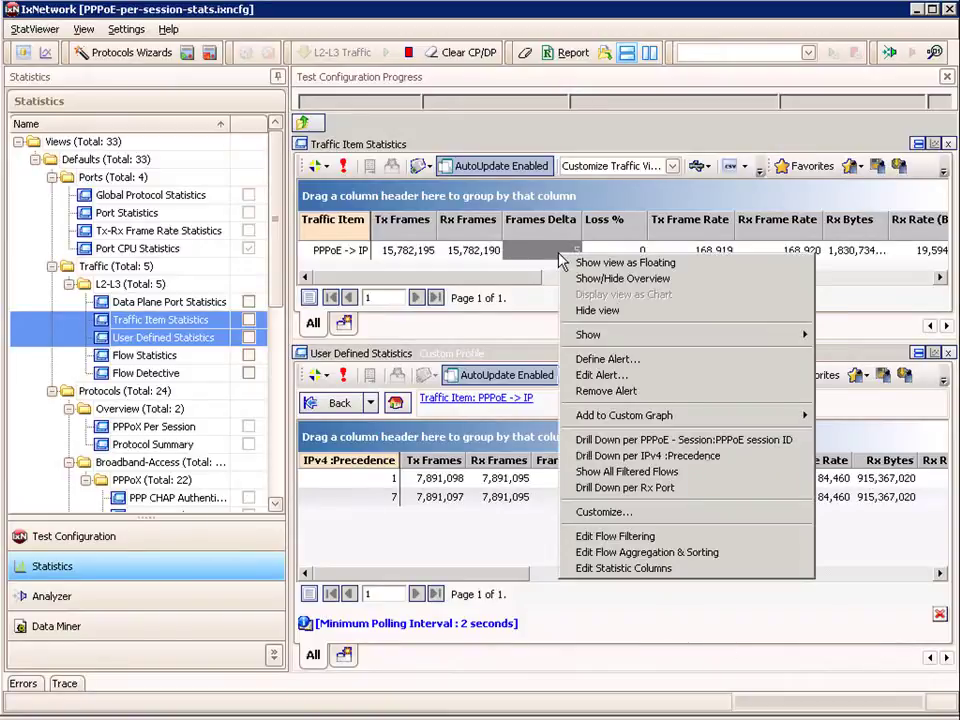
{"action": "left_click", "coordinate": [701, 446]}
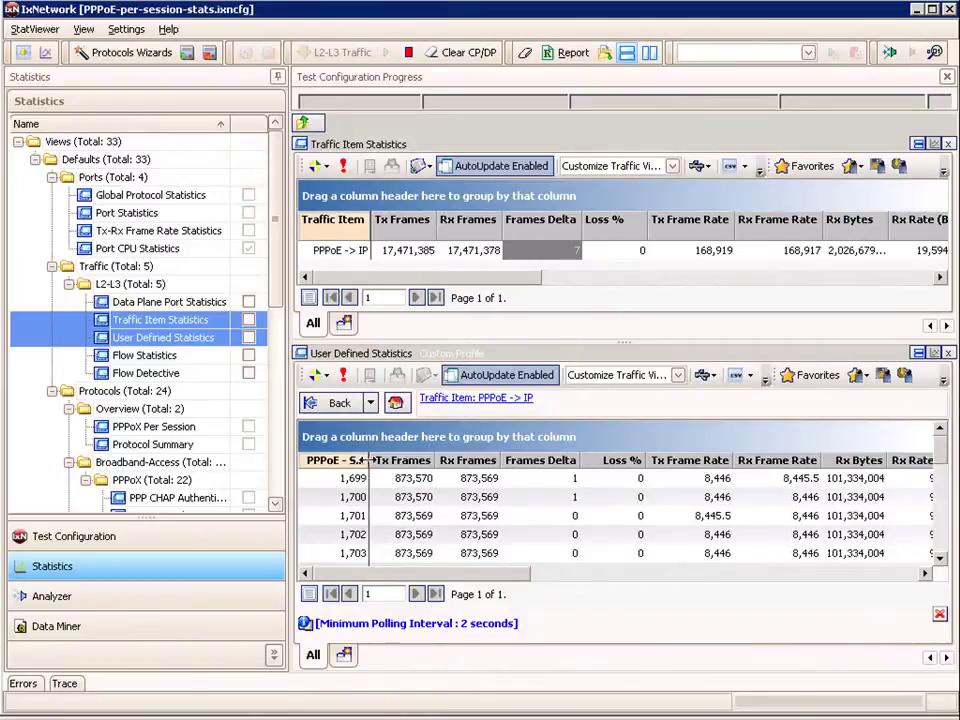
{"action": "left_click_drag", "start_coordinate": [370, 460], "coordinate": [410, 462]}
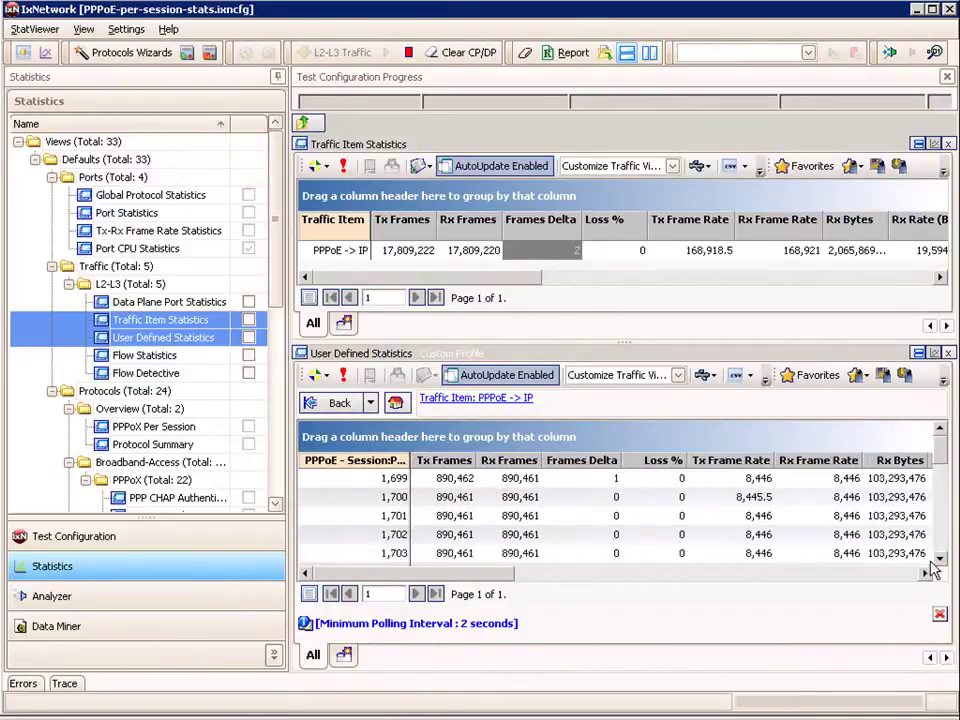
{"action": "scroll", "coordinate": [943, 562], "scroll_direction": "down", "scroll_amount": 8}
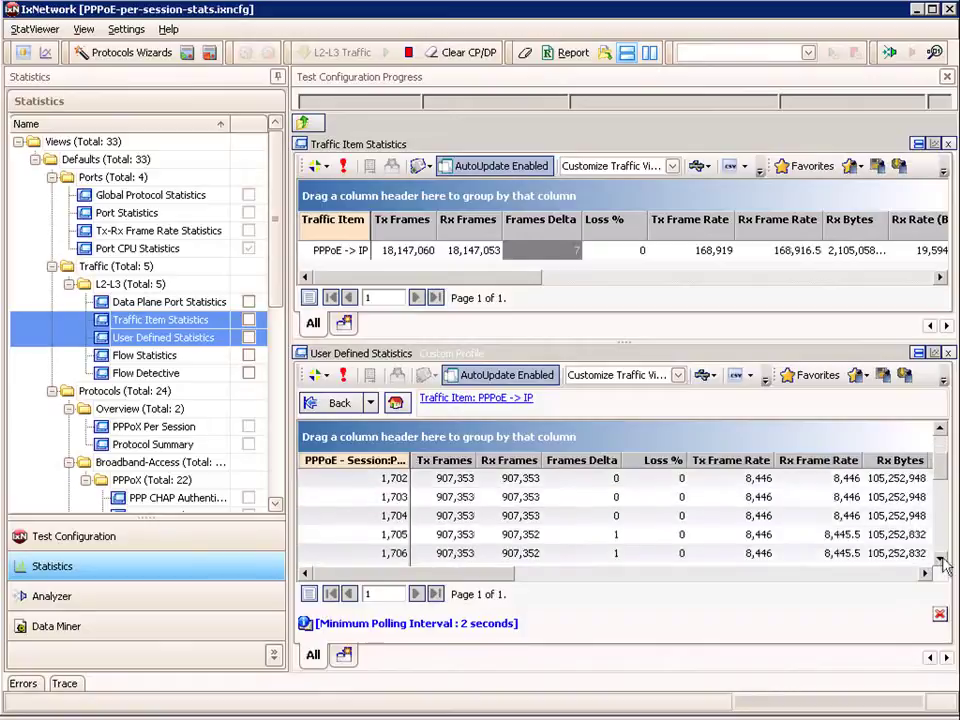
{"action": "scroll", "coordinate": [943, 562], "scroll_direction": "down", "scroll_amount": 7}
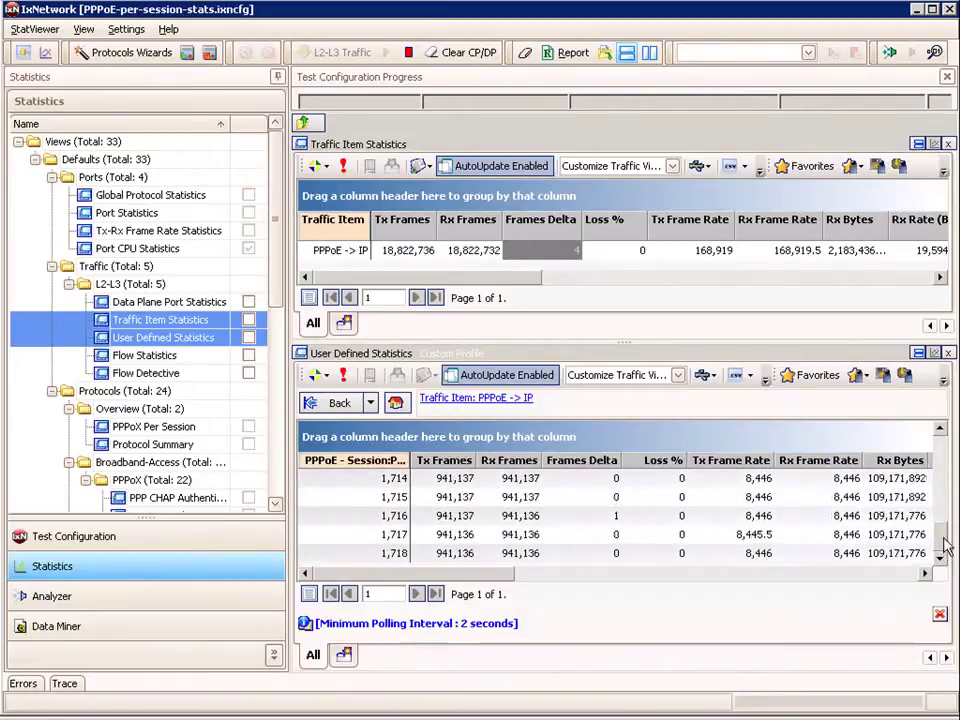
{"action": "scroll", "coordinate": [943, 530], "scroll_direction": "up", "scroll_amount": 3}
{"action": "scroll", "coordinate": [945, 510], "scroll_direction": "up", "scroll_amount": 3}
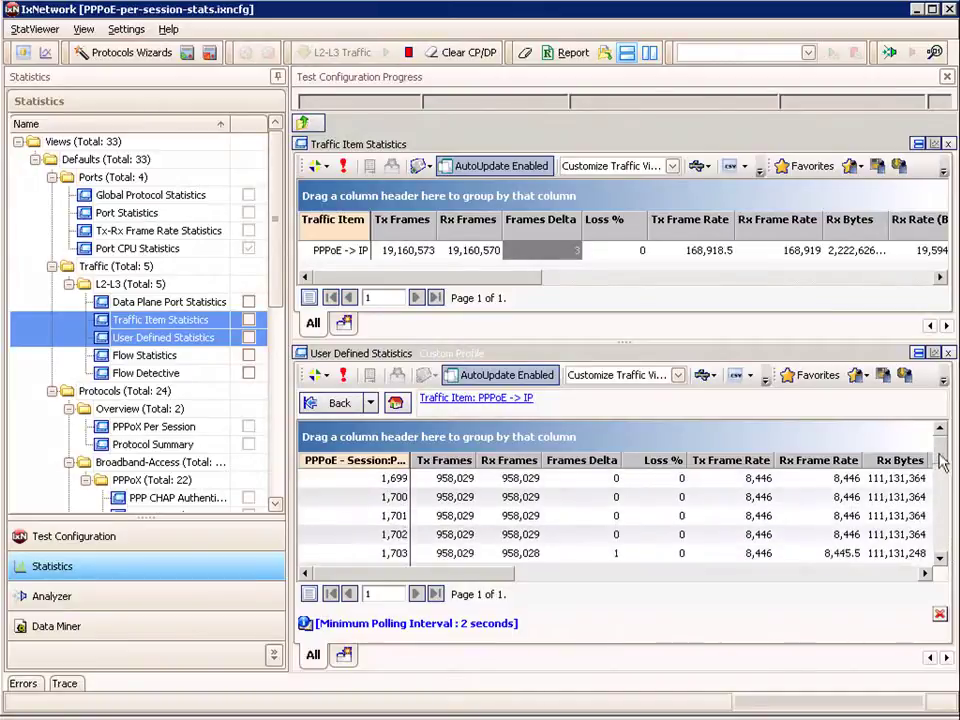
{"action": "scroll", "coordinate": [940, 478], "scroll_direction": "down", "scroll_amount": 4}
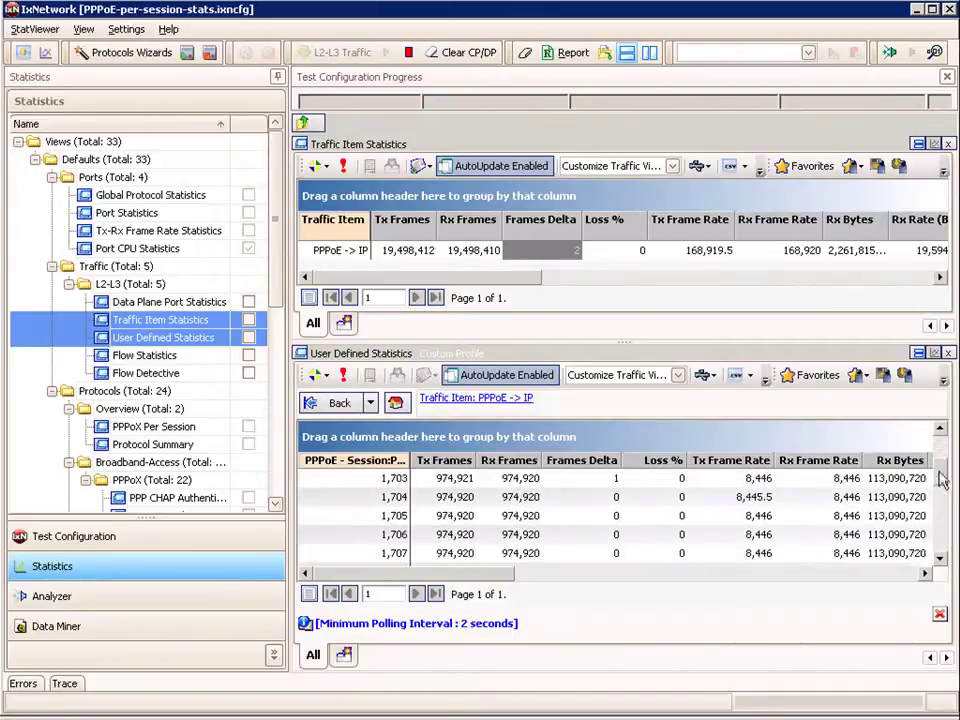
{"action": "scroll", "coordinate": [938, 489], "scroll_direction": "down", "scroll_amount": 4}
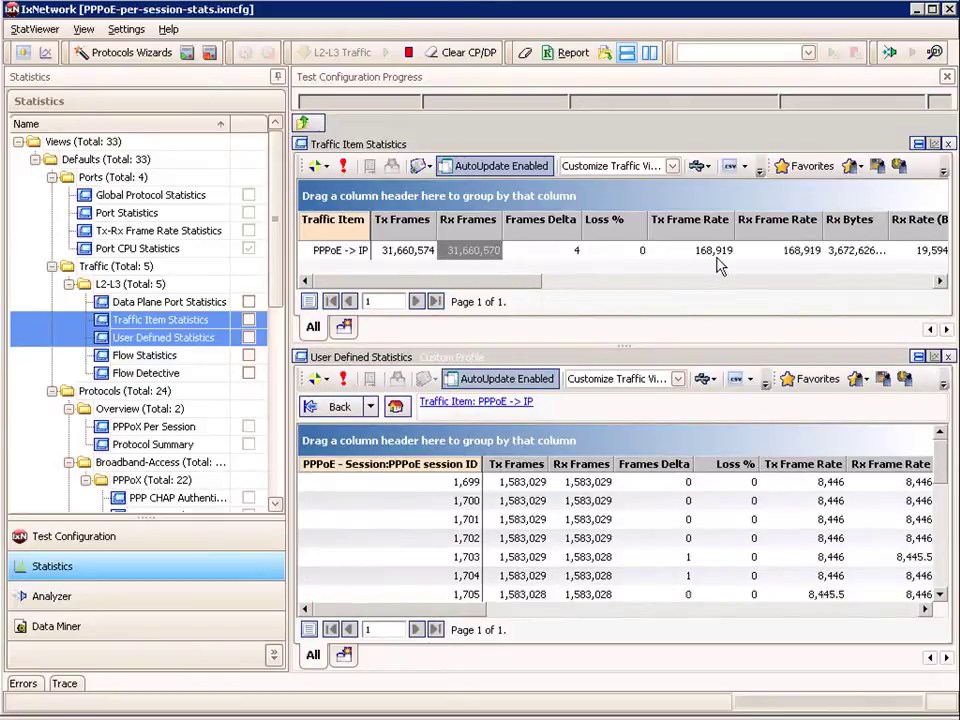
Break the traffic item down by IPv4 precedence, then drill precedence 7 down per PPPoE session ID
{"action": "right_click", "coordinate": [490, 257]}
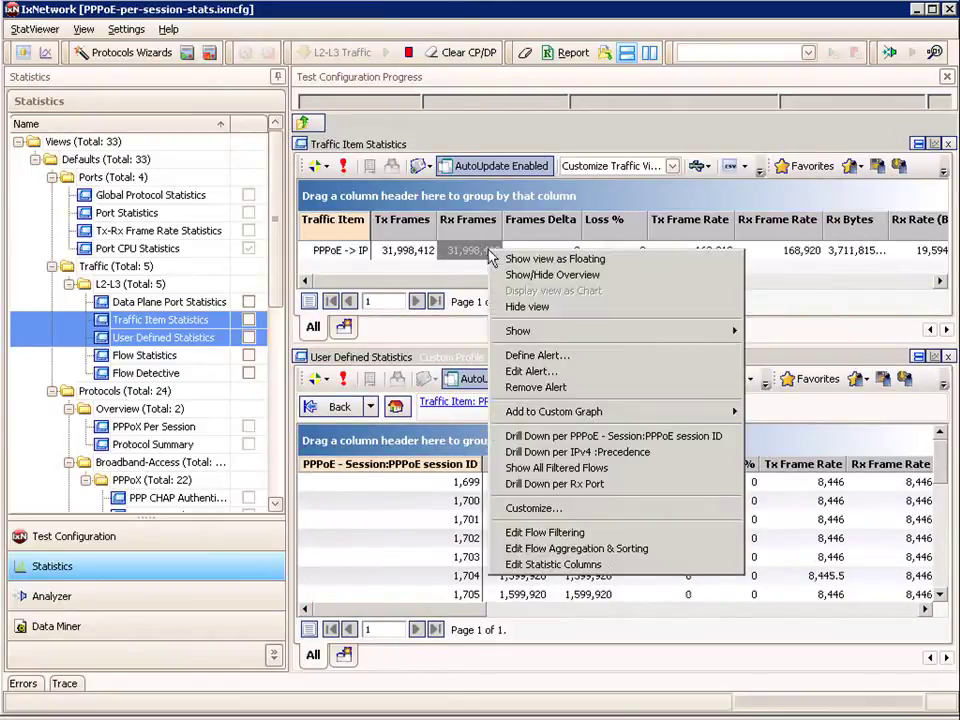
{"action": "left_click", "coordinate": [628, 453]}
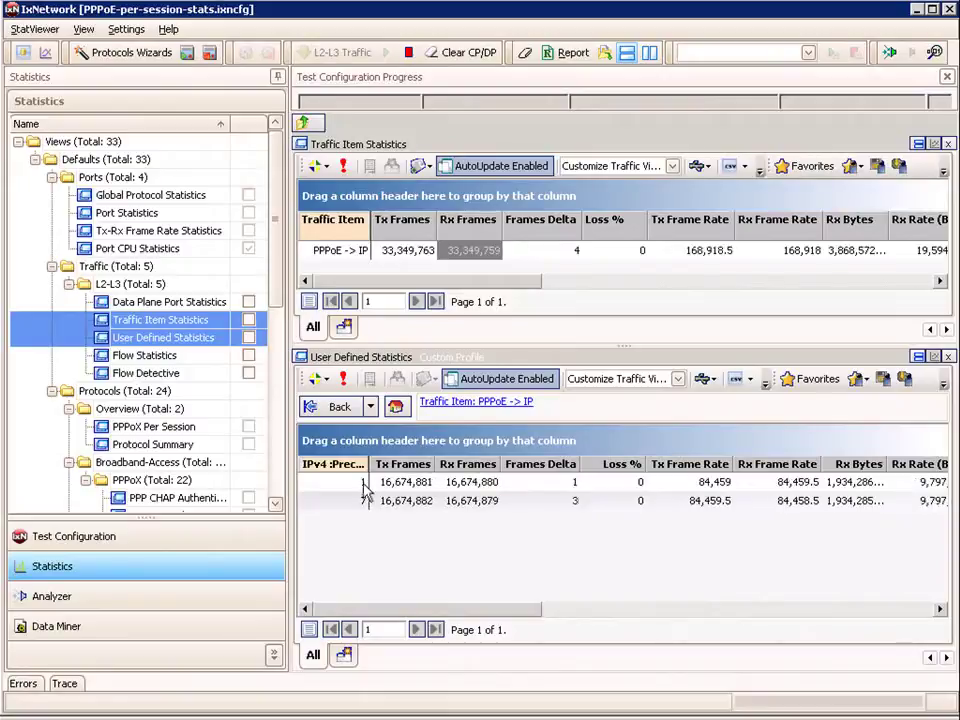
{"action": "left_click", "coordinate": [557, 508]}
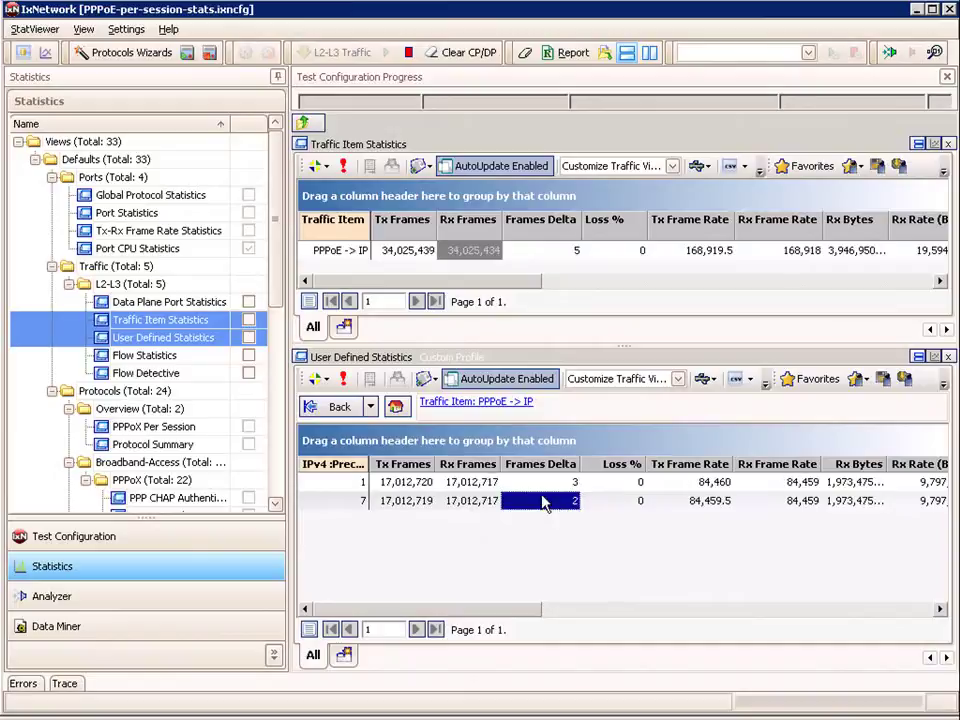
{"action": "right_click", "coordinate": [546, 506]}
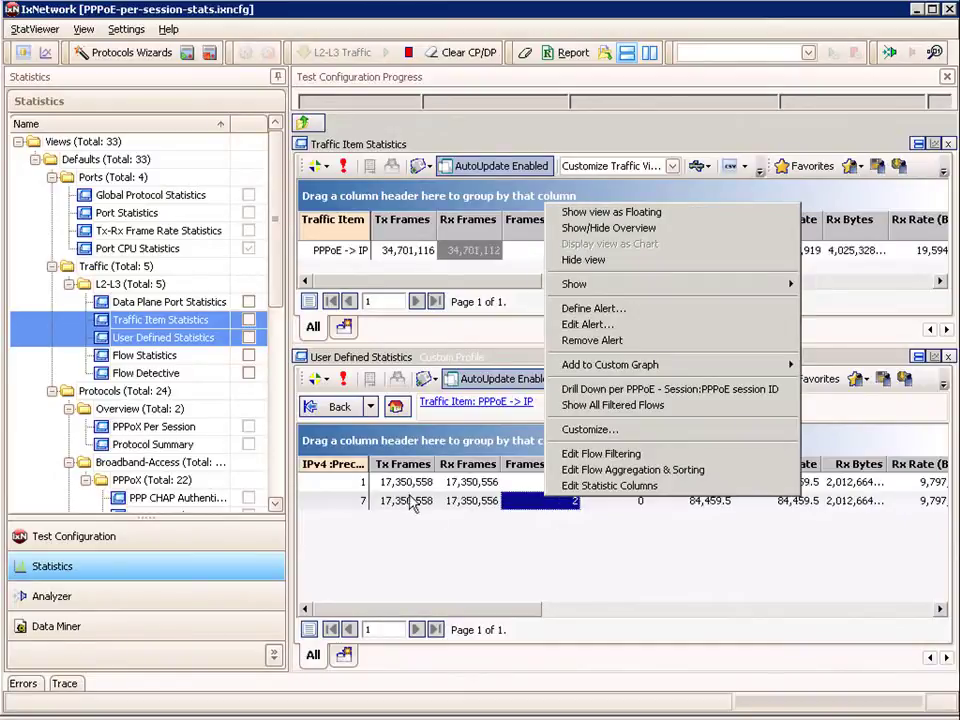
{"action": "left_click", "coordinate": [621, 389]}
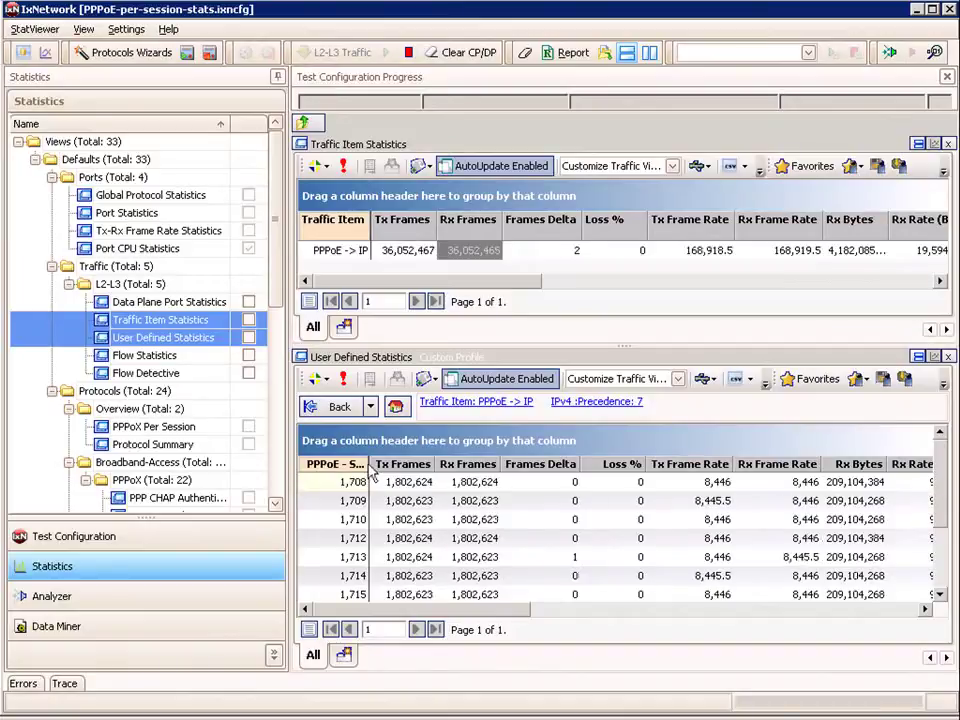
{"action": "left_click_drag", "start_coordinate": [930, 488], "coordinate": [942, 458]}
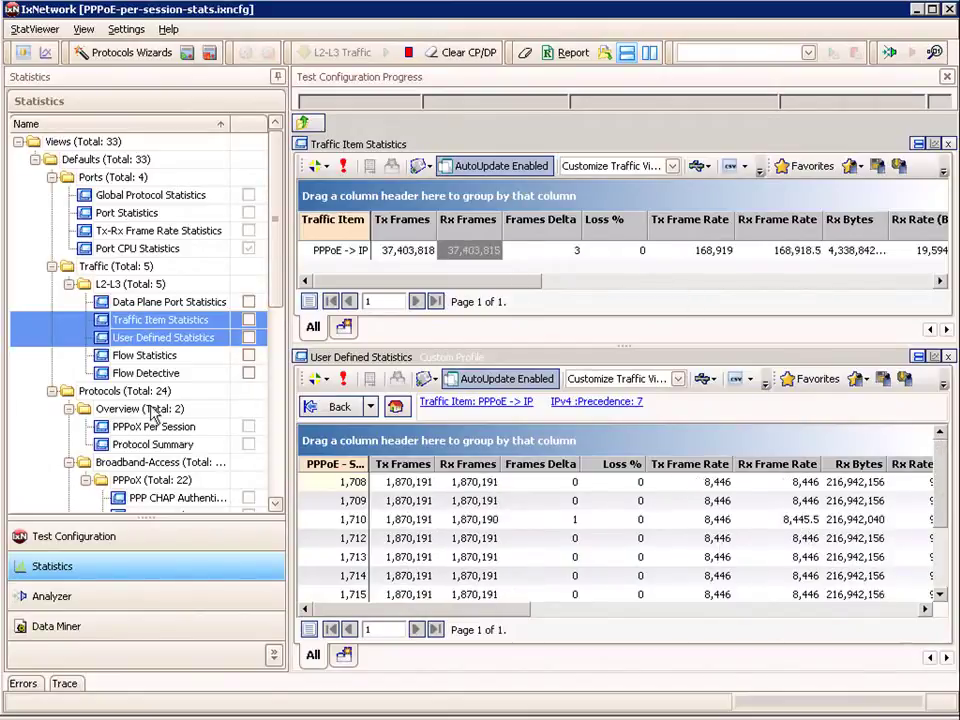
In Test Configuration, set the 111 Network Control flow group's frame rate to line rate 90
{"action": "left_click", "coordinate": [161, 543]}
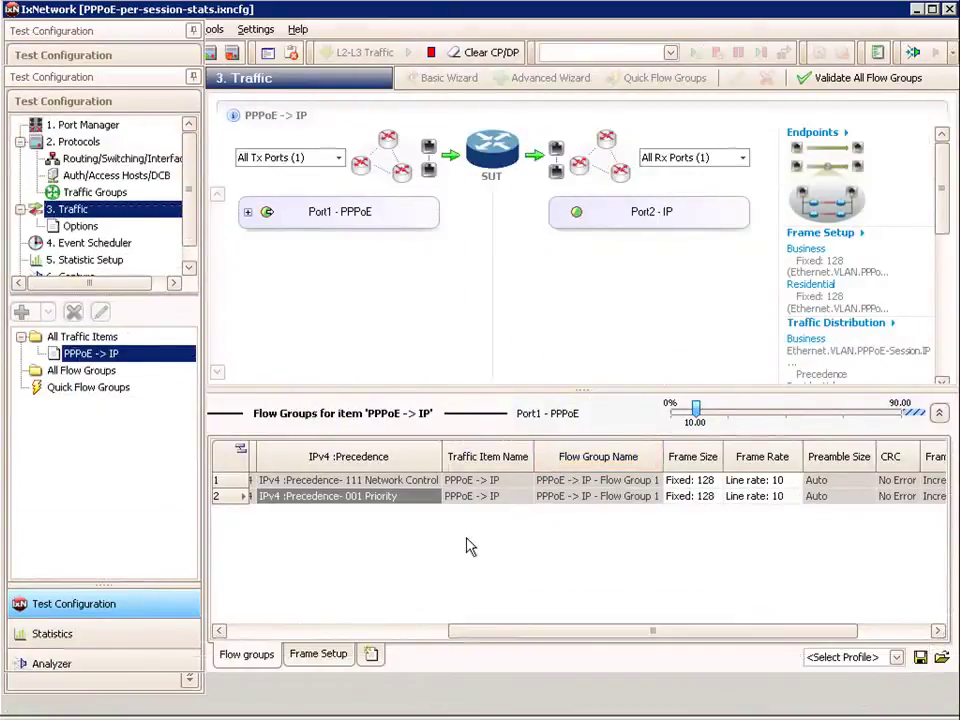
{"action": "left_click", "coordinate": [776, 481]}
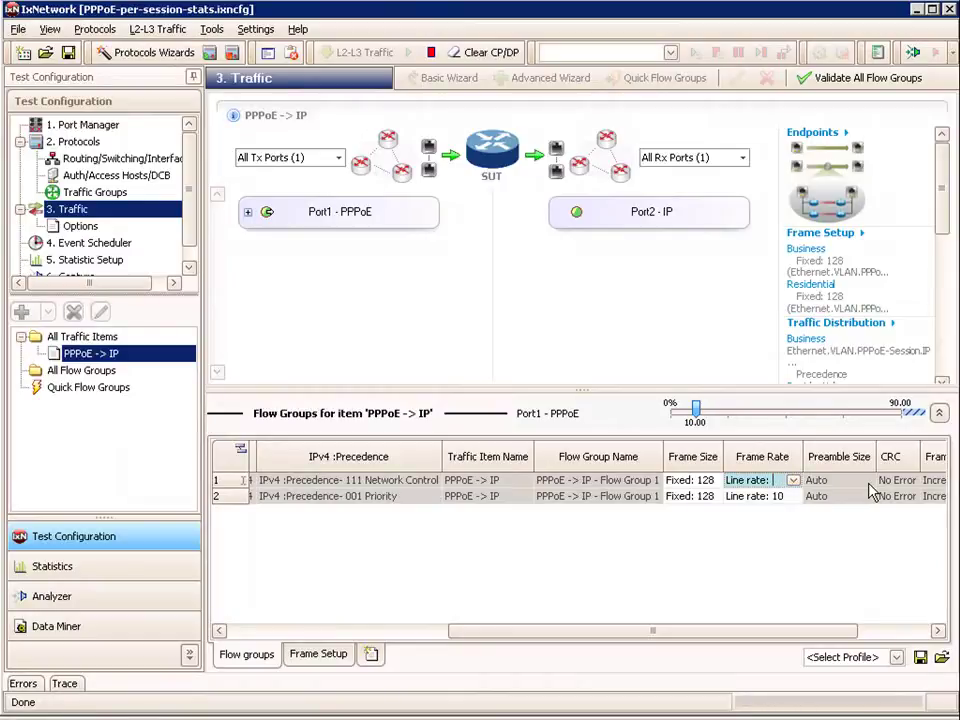
{"action": "left_click", "coordinate": [789, 497]}
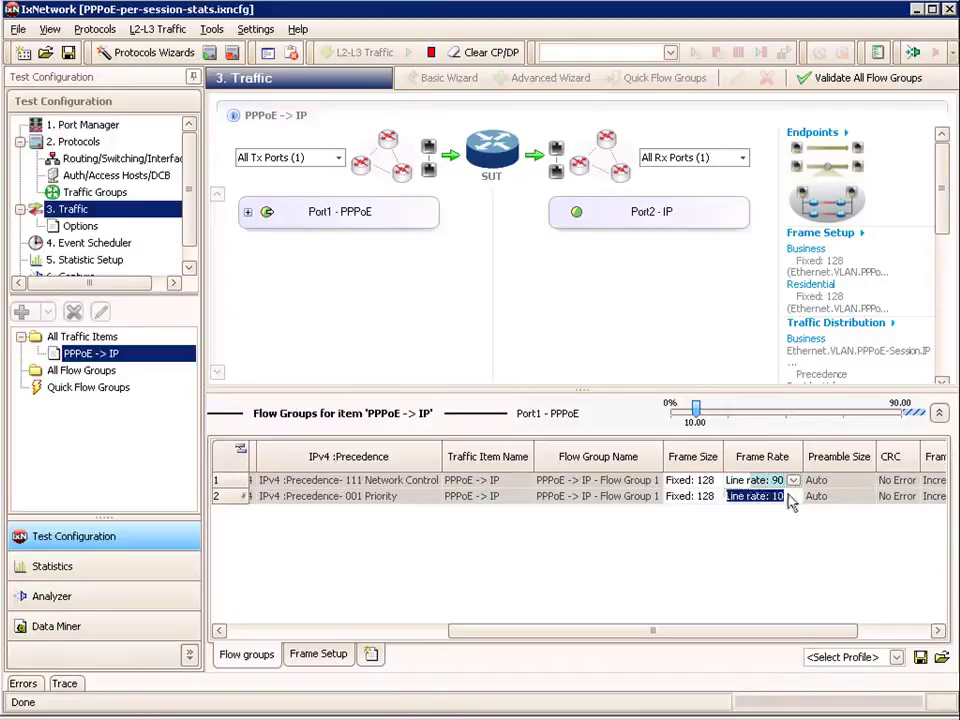
Drill the traffic item down by IPv4 precedence again, with precedence 7 now at 30.7 million frames
{"action": "left_click", "coordinate": [103, 571]}
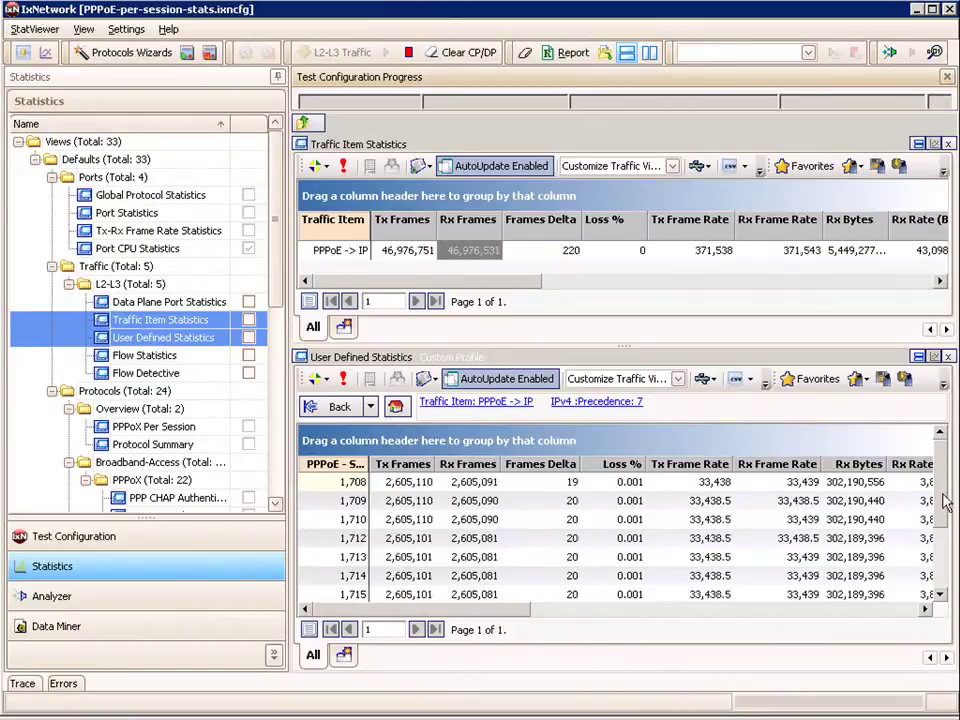
{"action": "left_click_drag", "start_coordinate": [942, 500], "coordinate": [936, 460]}
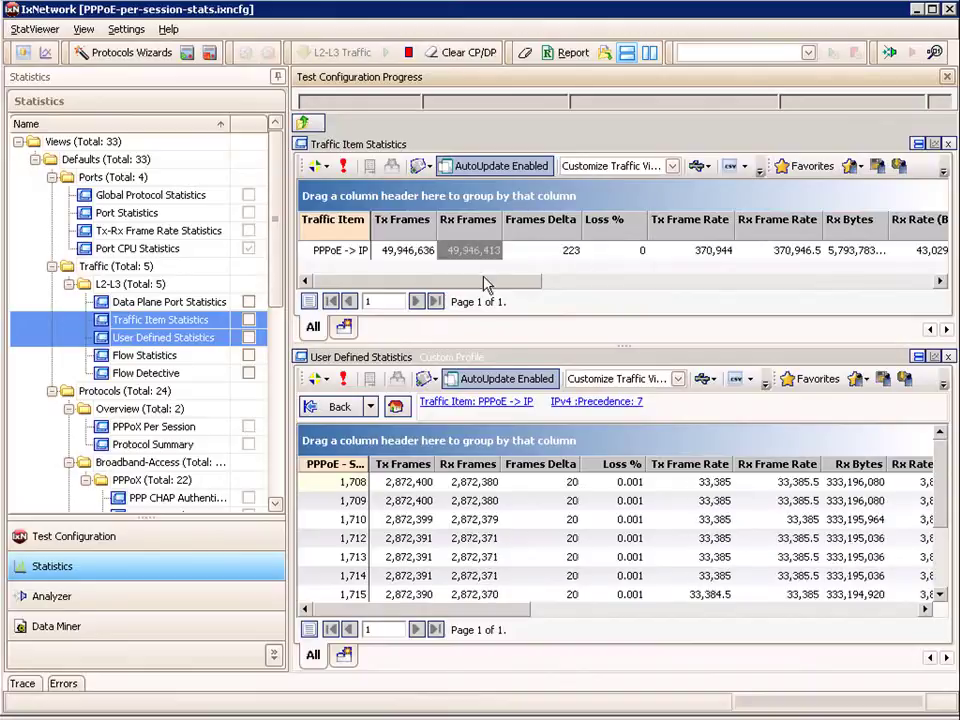
{"action": "right_click", "coordinate": [460, 251]}
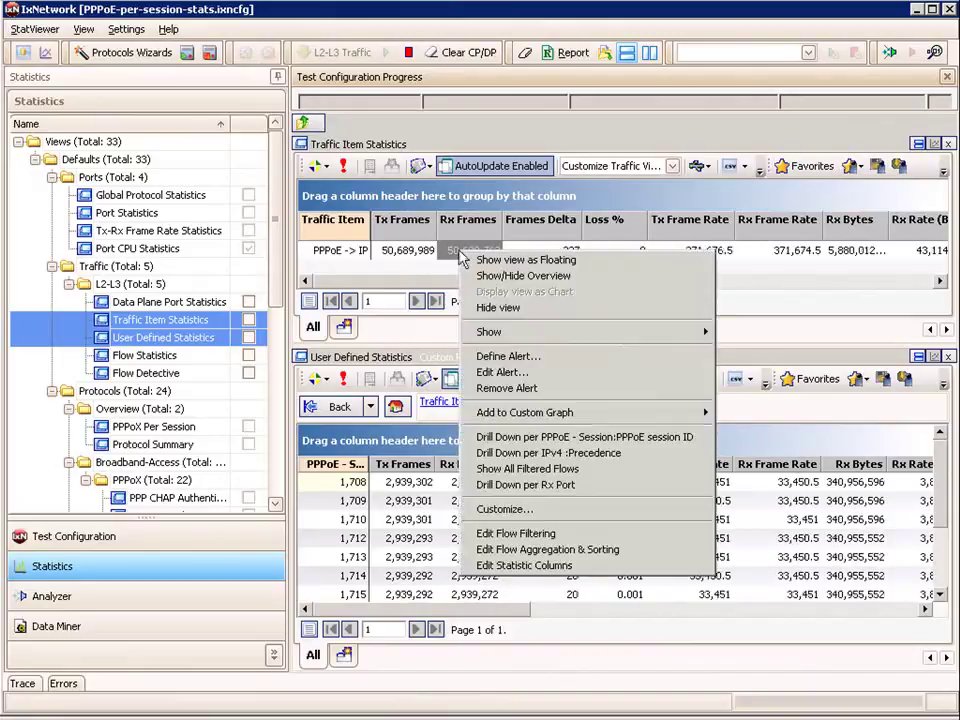
{"action": "left_click", "coordinate": [604, 453]}
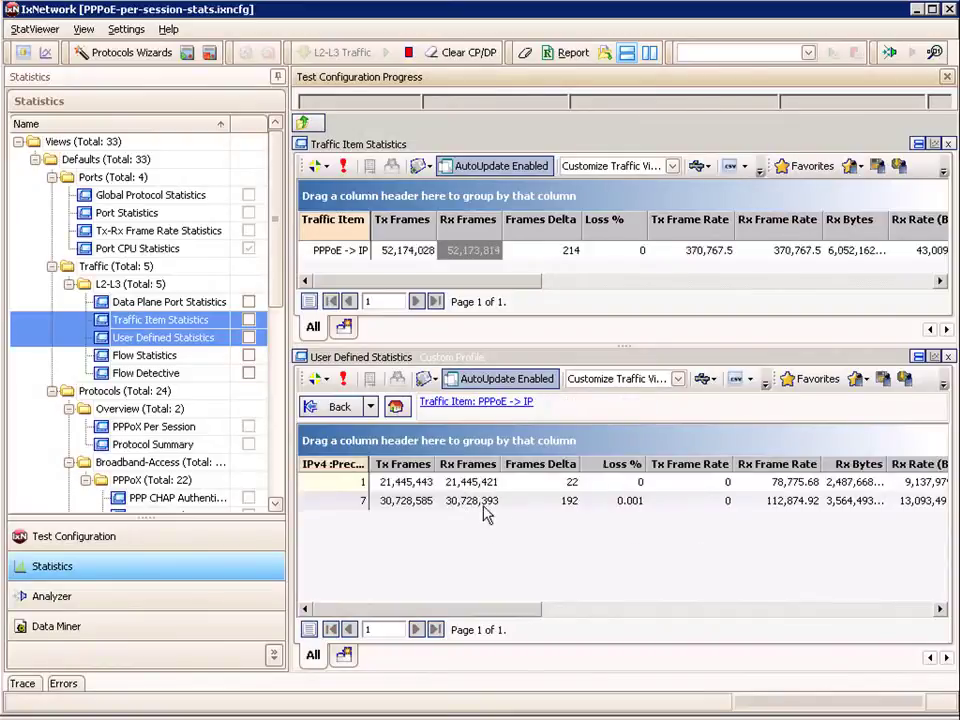